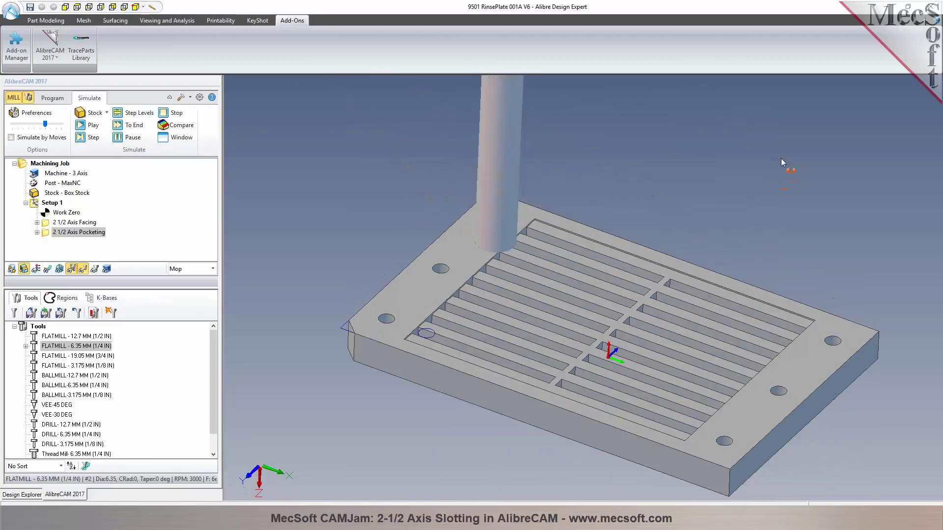
Step: Inspect the narrow slots near the mounting hole and check the length of a slot's end edge
scroll(392, 370, up, 6)
middle_drag(448, 327, 454, 370)
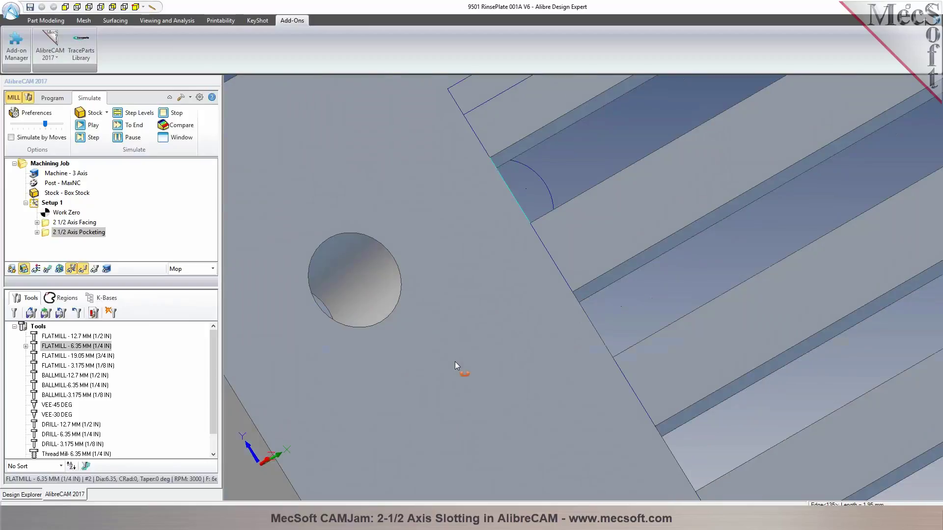
scroll(451, 370, up, 2)
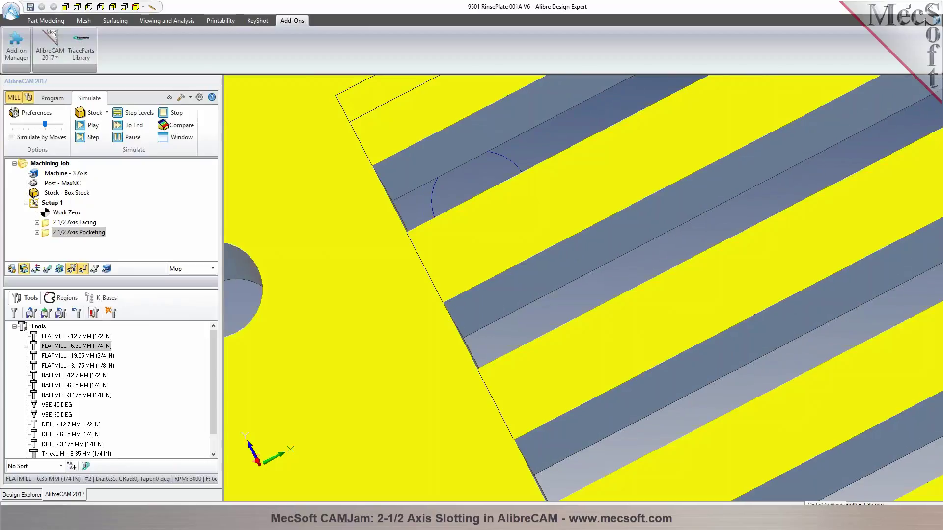
scroll(503, 243, down, 4)
middle_drag(502, 244, 506, 364)
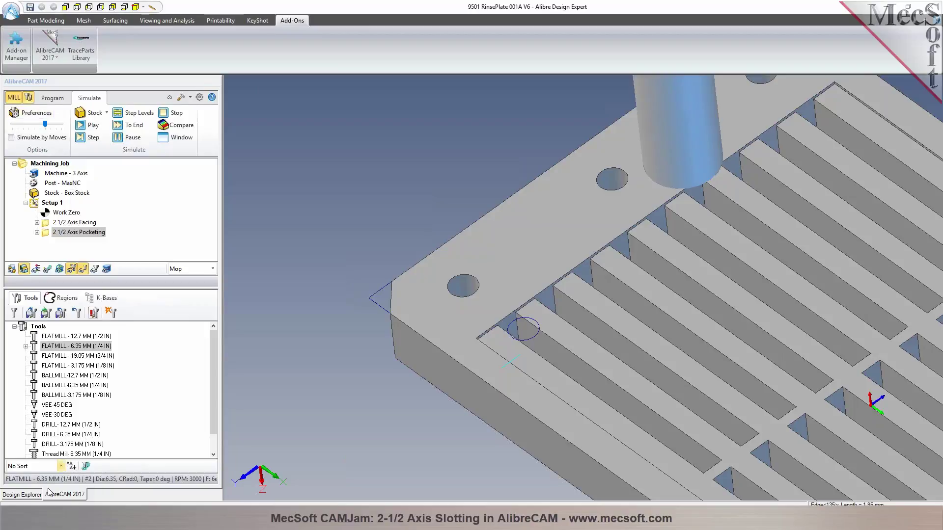
Step: Show the design feature tree and examine the plate from several angles, reading the length of a slot's end edge
click(29, 494)
click(68, 392)
click(349, 377)
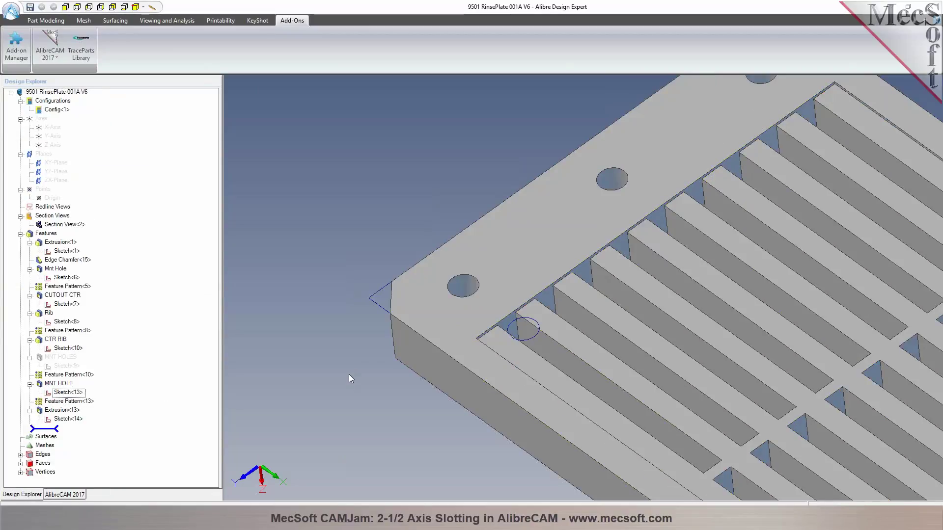
scroll(346, 363, up, 2)
scroll(343, 349, down, 3)
scroll(342, 348, down, 3)
middle_drag(341, 349, 506, 273)
click(508, 273)
click(299, 249)
middle_drag(299, 245, 428, 260)
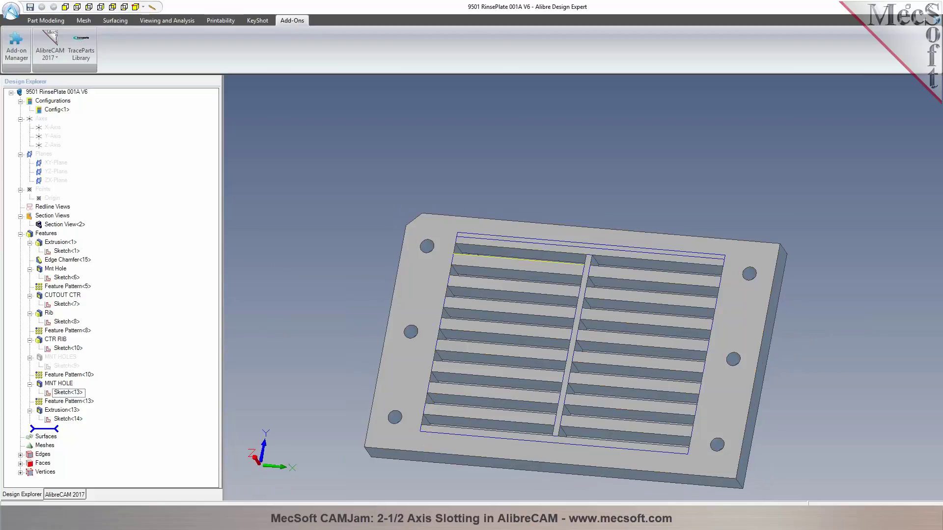
middle_drag(459, 249, 454, 302)
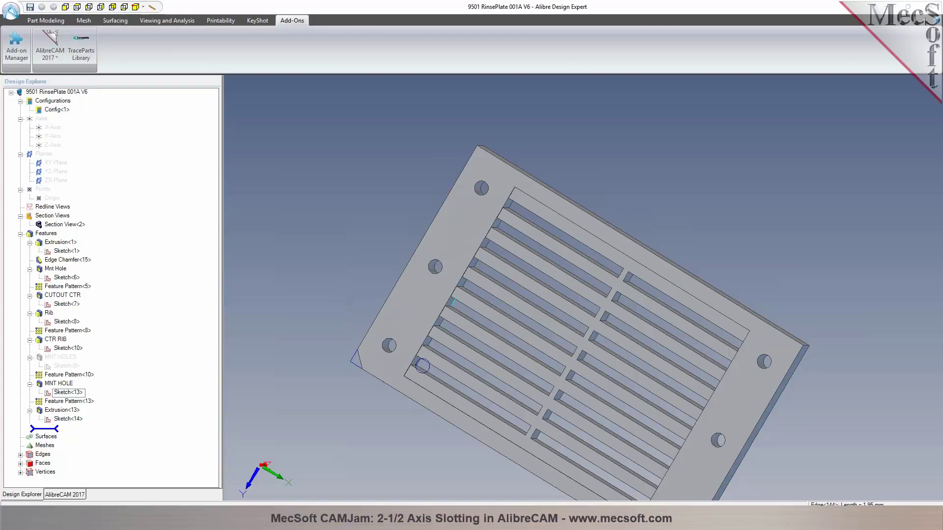
Step: Convert the slot width to inches in Calculator by dividing 1.95 by 25.4, and close Calculator
text(1.)
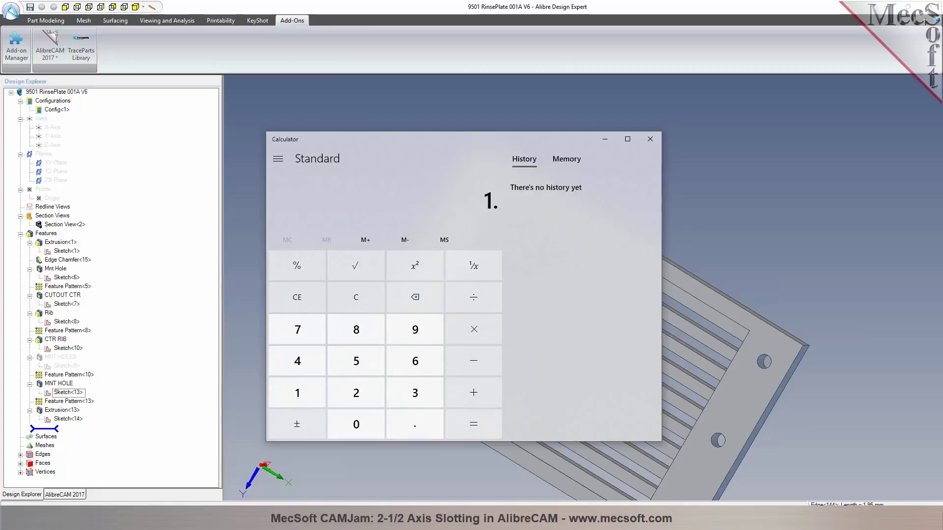
text(95 ÷ 25.4)
key(Return)
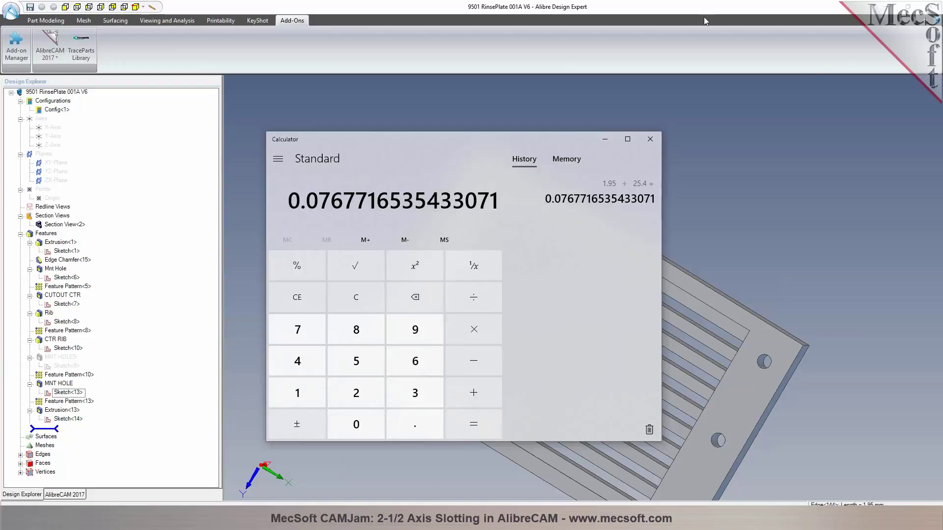
click(654, 144)
Step: Return to the AlibreCAM machining browser and start a 2 1/2 Axis Slotting operation
mouse_move(677, 174)
middle_down()
mouse_move(687, 161)
mouse_move(674, 177)
mouse_move(681, 156)
middle_up()
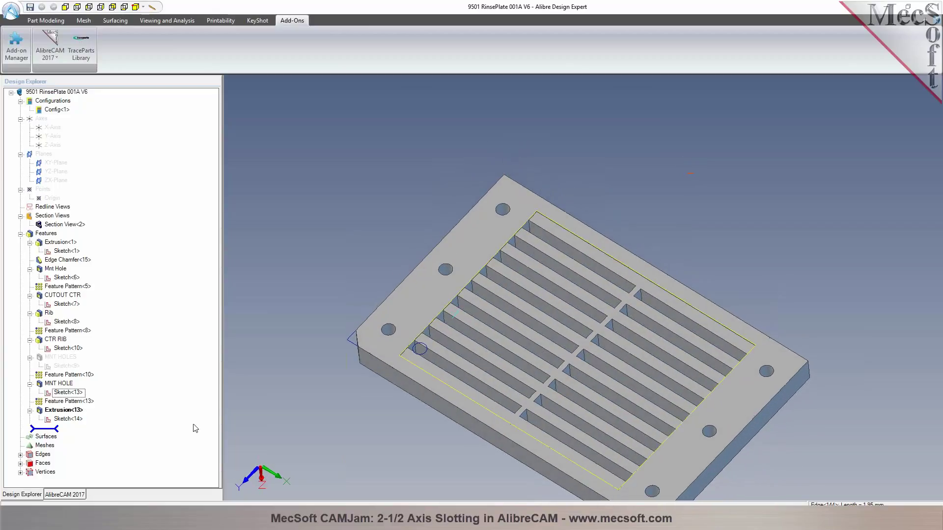
click(64, 495)
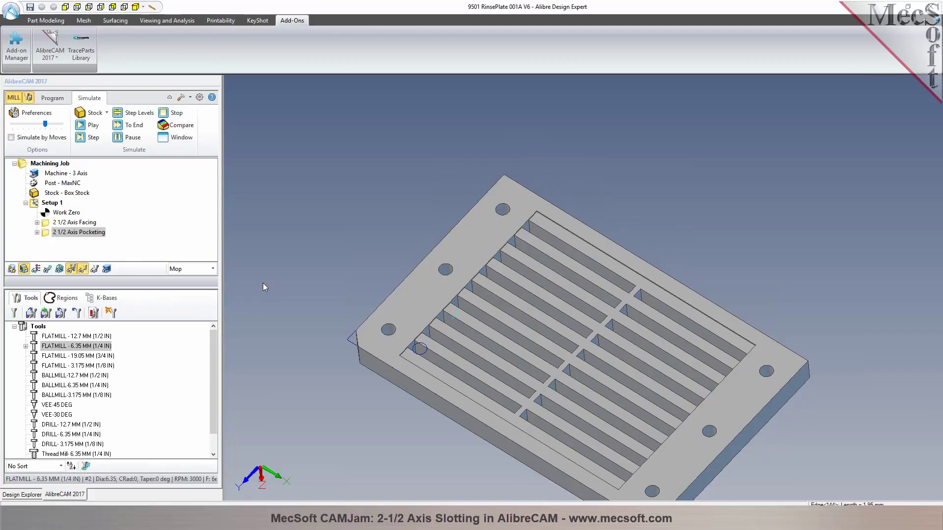
click(52, 98)
click(128, 126)
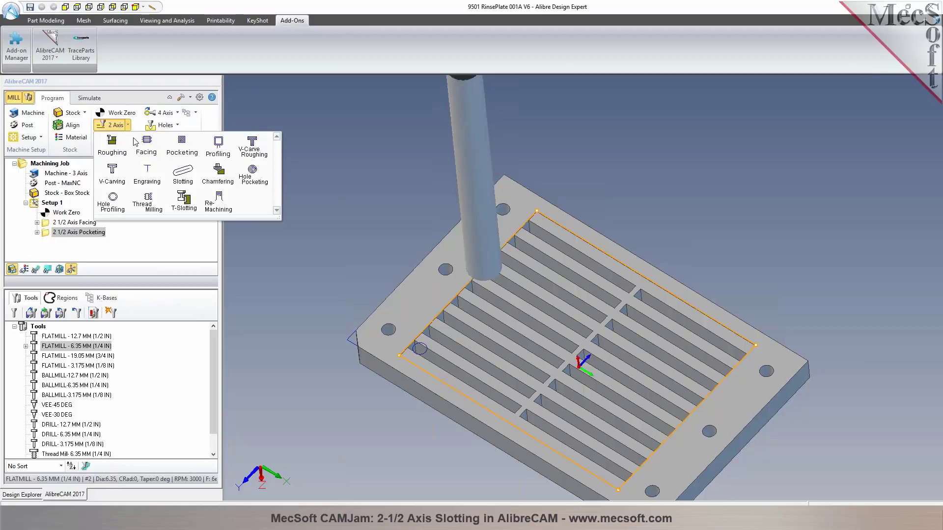
click(183, 173)
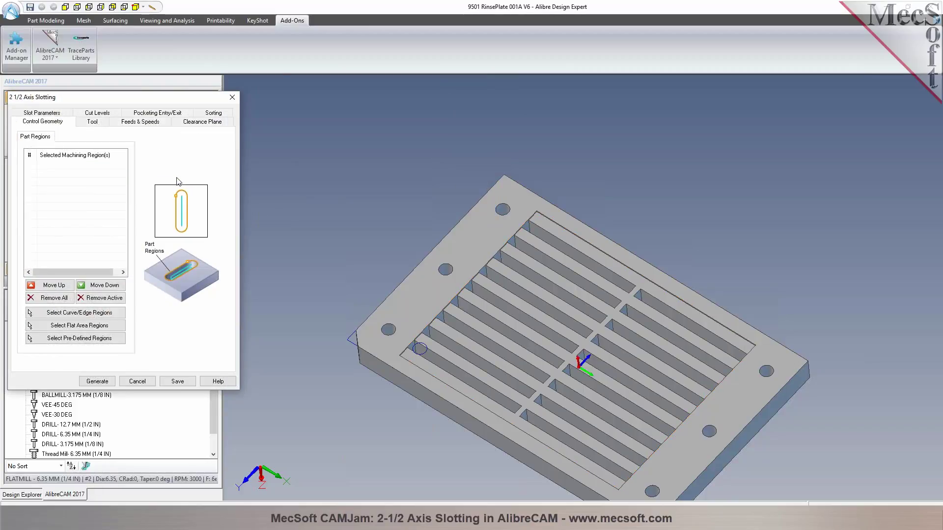
Step: Begin curve/edge region selection and pick the outer end edge and both long bottom edges of the slot nearest the chamfered corner
scroll(491, 378, up, 5)
middle_drag(494, 330, 494, 354)
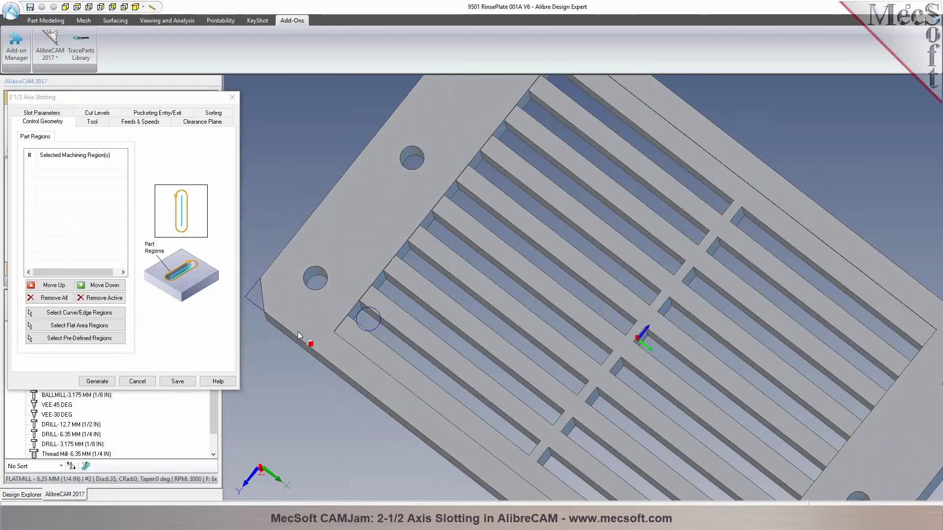
click(67, 317)
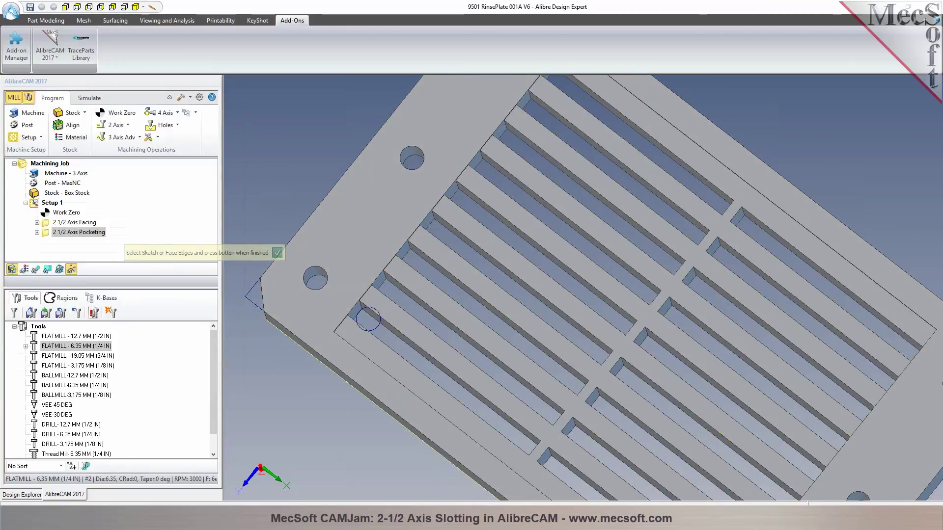
scroll(357, 321, up, 5)
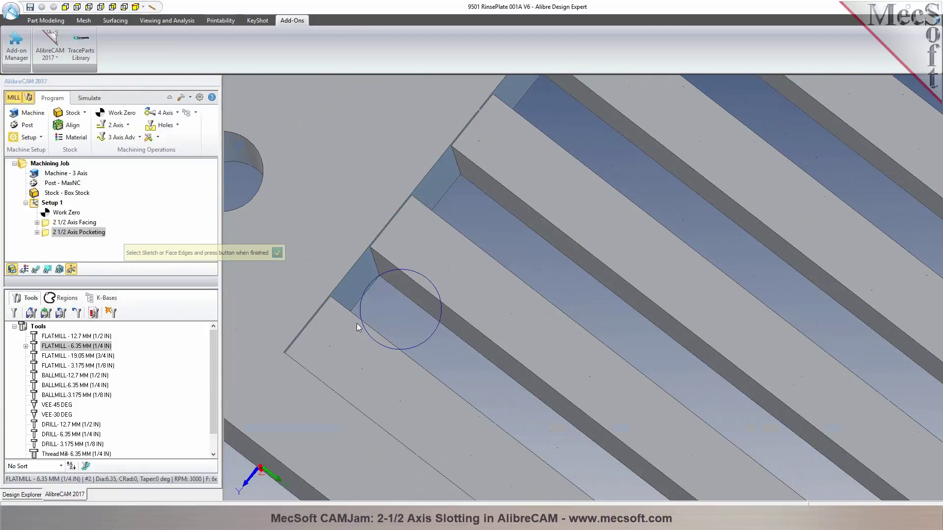
click(454, 308)
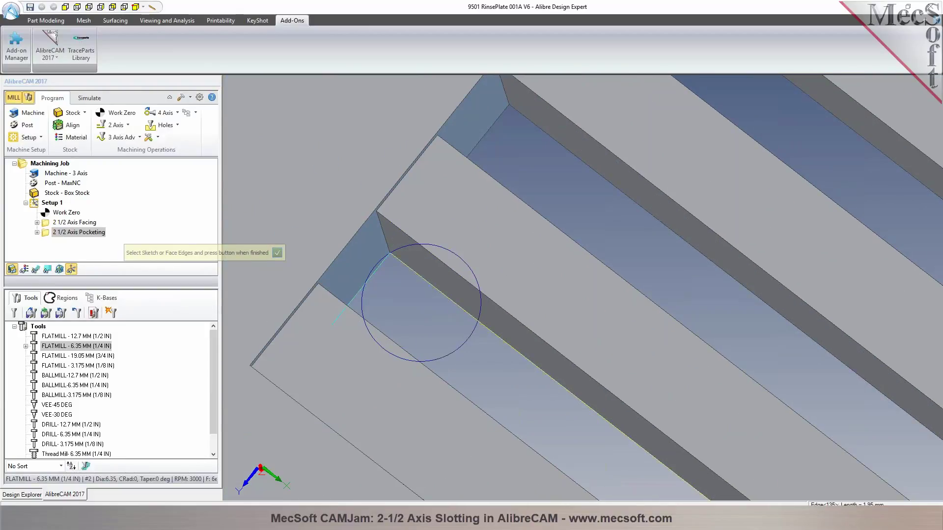
middle_drag(527, 403, 542, 379)
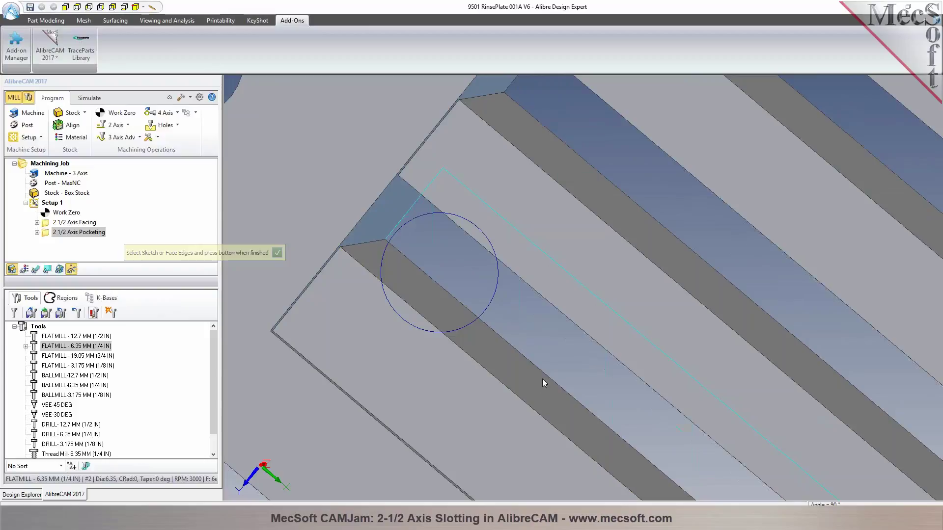
middle_drag(543, 379, 503, 342)
scroll(529, 361, up, 3)
scroll(510, 351, down, 5)
scroll(510, 352, down, 5)
scroll(503, 341, up, 5)
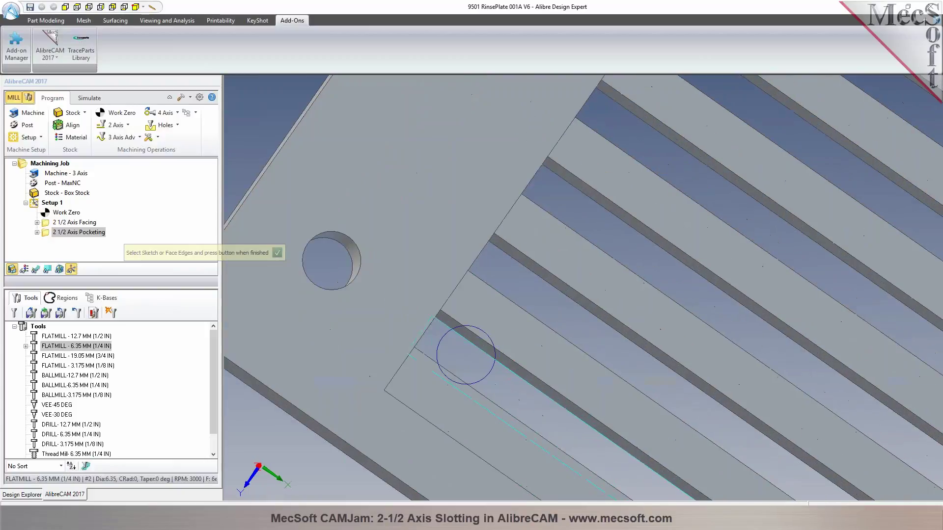
Step: Complete the first slot's bottom outline by selecting its end edge beside the centre rib
scroll(520, 305, down, 5)
scroll(621, 375, up, 8)
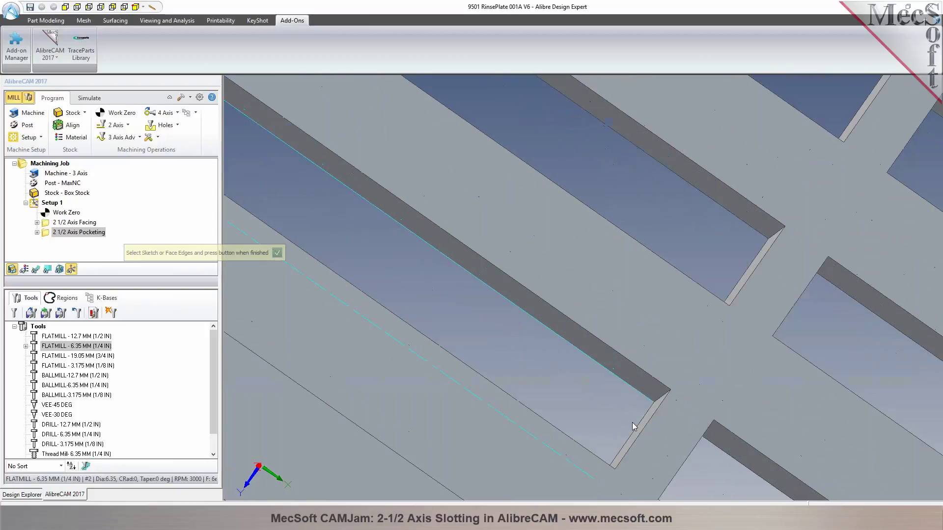
click(637, 426)
scroll(560, 404, down, 3)
scroll(565, 401, up, 3)
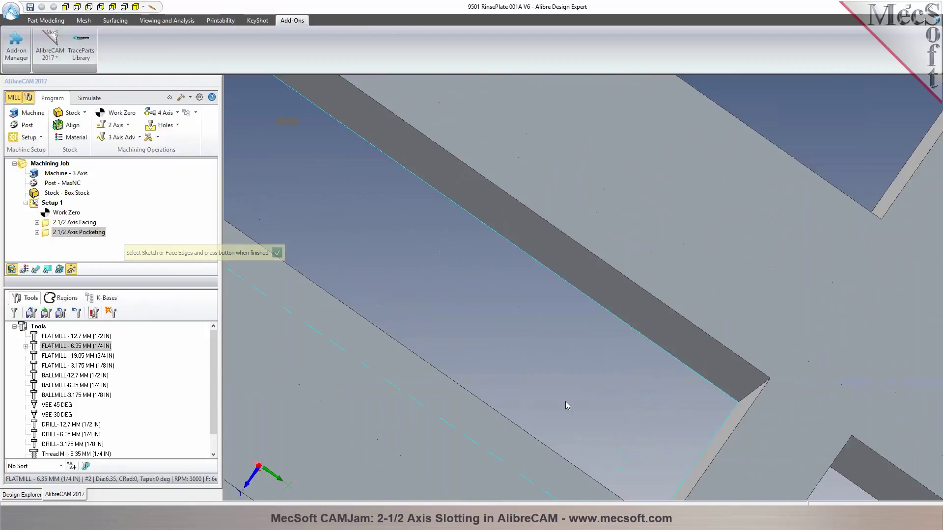
scroll(579, 407, down, 3)
scroll(603, 435, up, 2)
scroll(603, 436, down, 5)
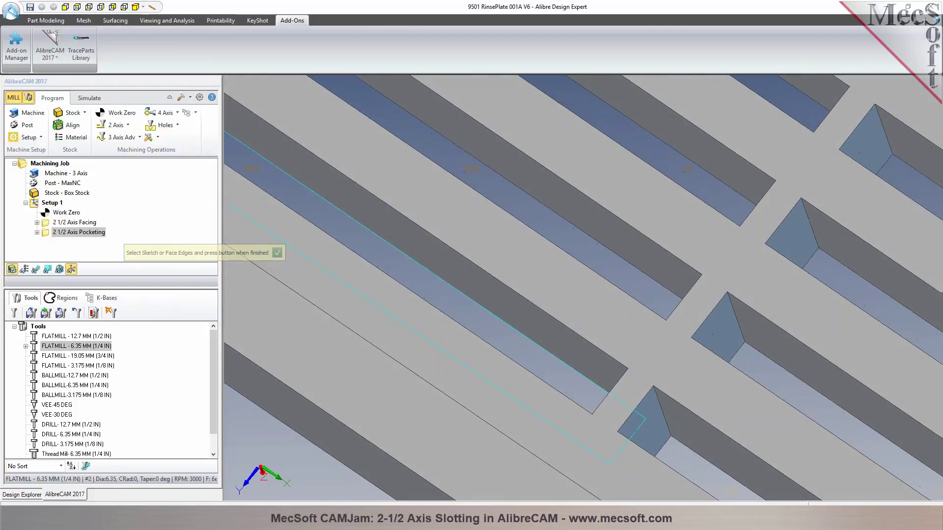
Step: Select the outer end edge and long bottom edges of the adjacent second slot
scroll(417, 235, up, 4)
scroll(418, 235, up, 3)
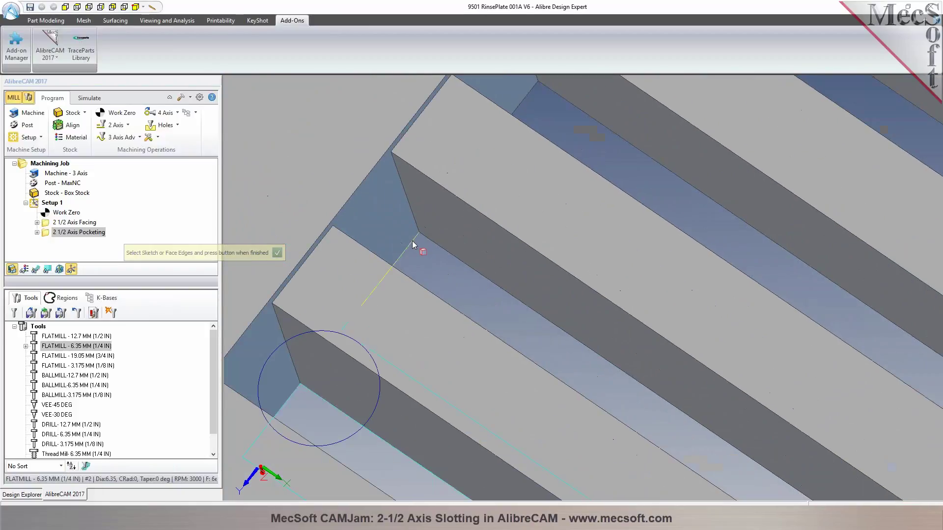
middle_drag(478, 302, 583, 211)
scroll(466, 267, up, 2)
scroll(459, 267, down, 5)
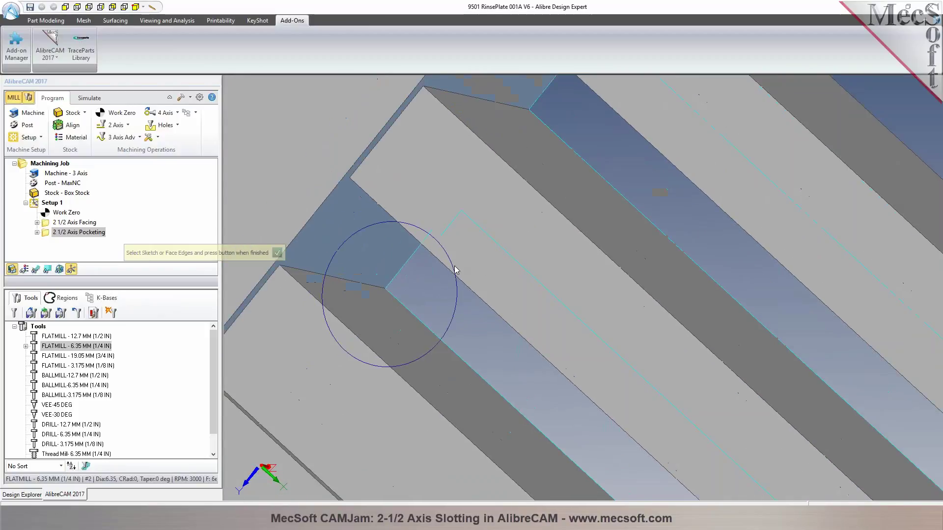
middle_drag(554, 328, 587, 326)
scroll(587, 328, down, 5)
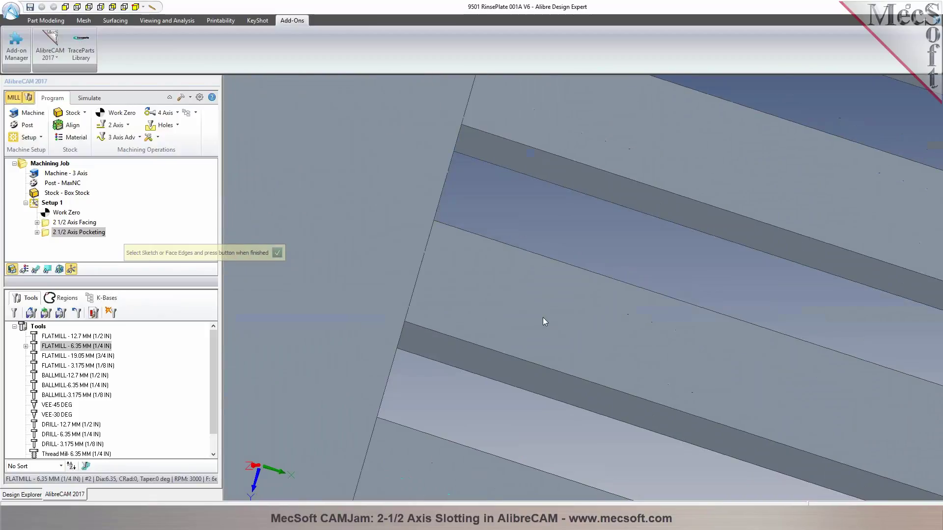
Step: Select the second slot's end edge beside the centre rib and accept the edges of both slots as machining regions
scroll(438, 287, down, 3)
scroll(619, 425, up, 6)
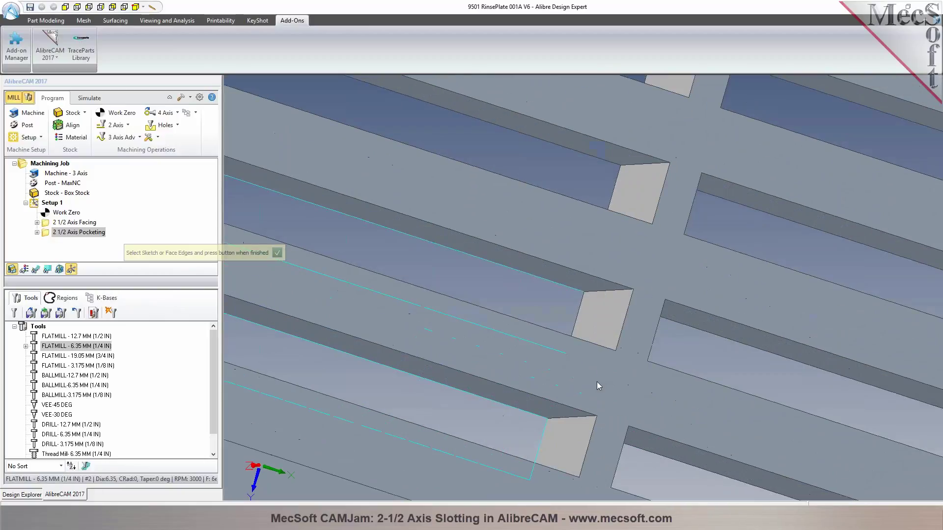
scroll(540, 385, down, 6)
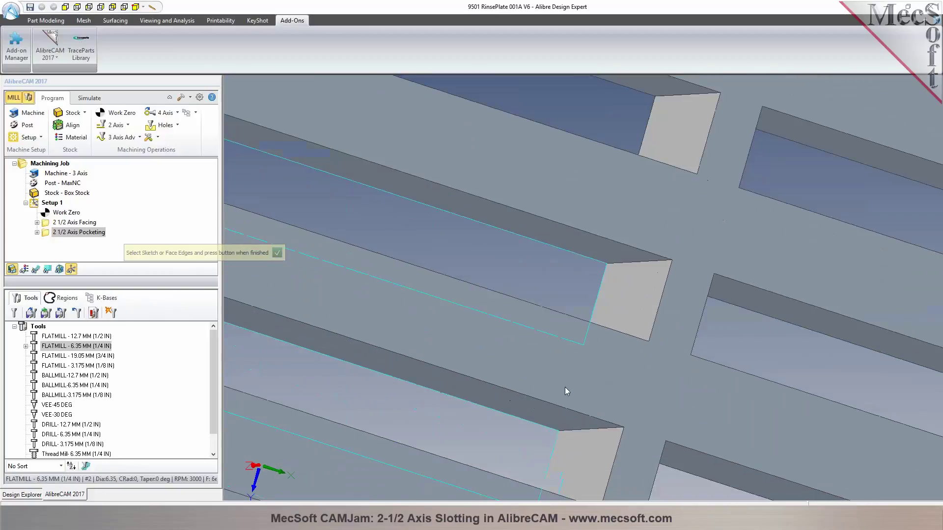
scroll(542, 387, down, 1)
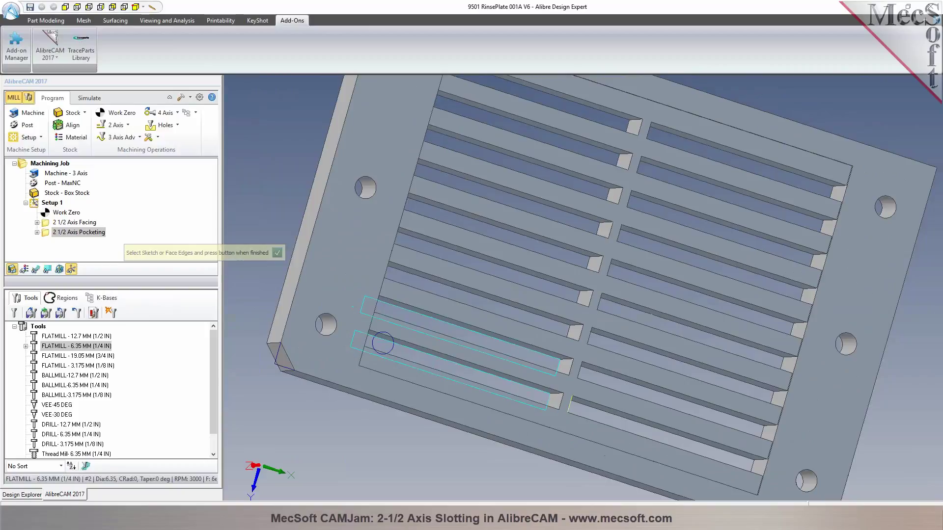
middle_drag(571, 407, 565, 402)
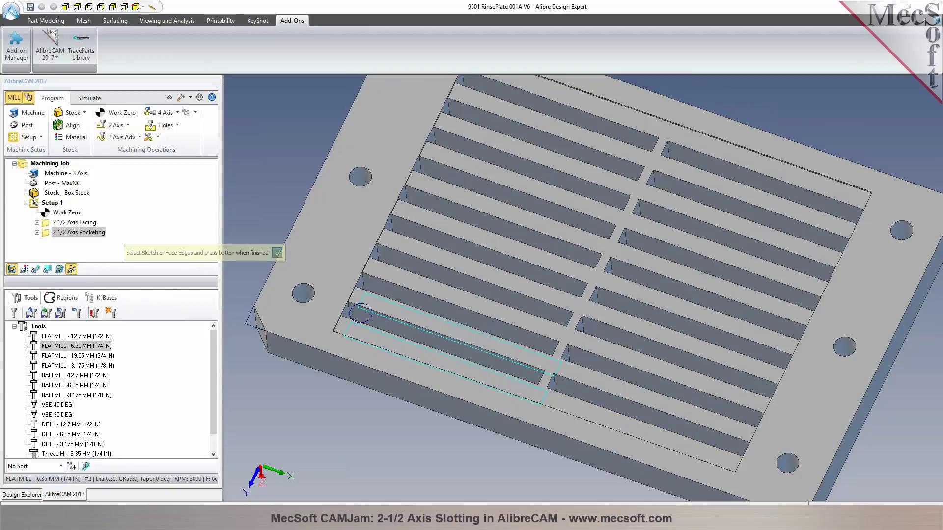
click(277, 253)
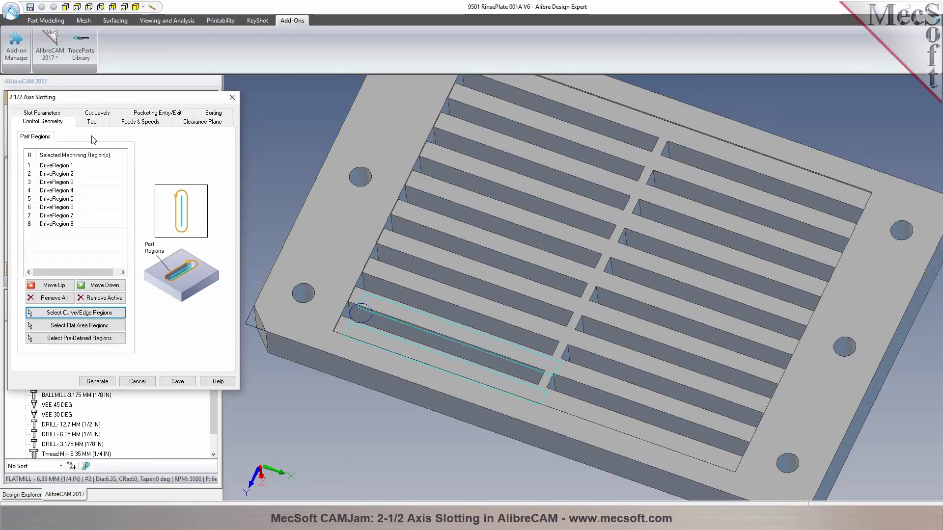
Step: Open the 3.175 mm (1/8 in) flat mill for editing and change its name to FLATMILL - 3.175 MM (1/16 IN)
click(92, 122)
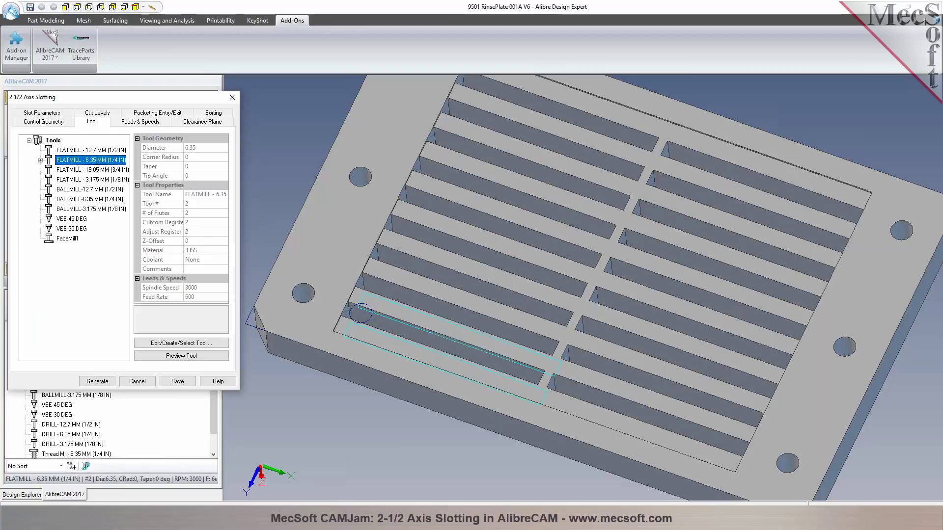
double_click(90, 209)
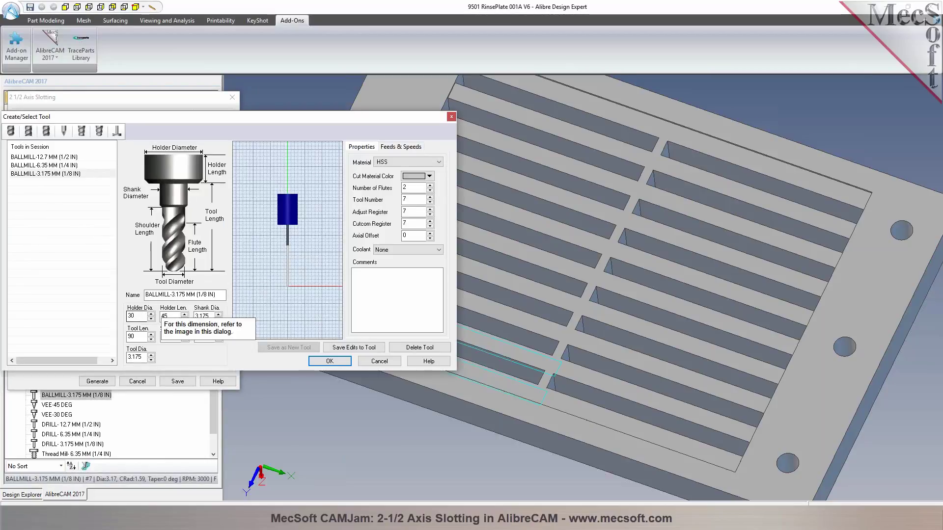
click(28, 131)
click(42, 183)
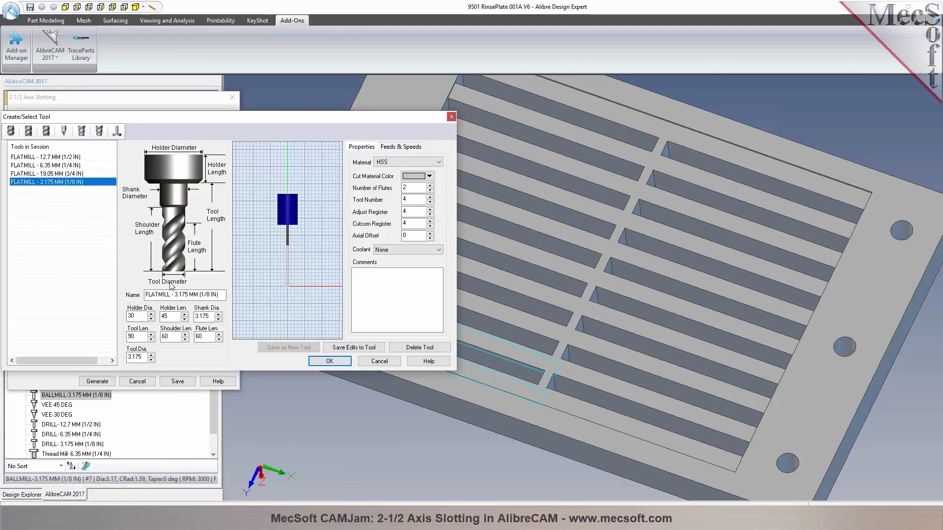
click(209, 295)
text(16)
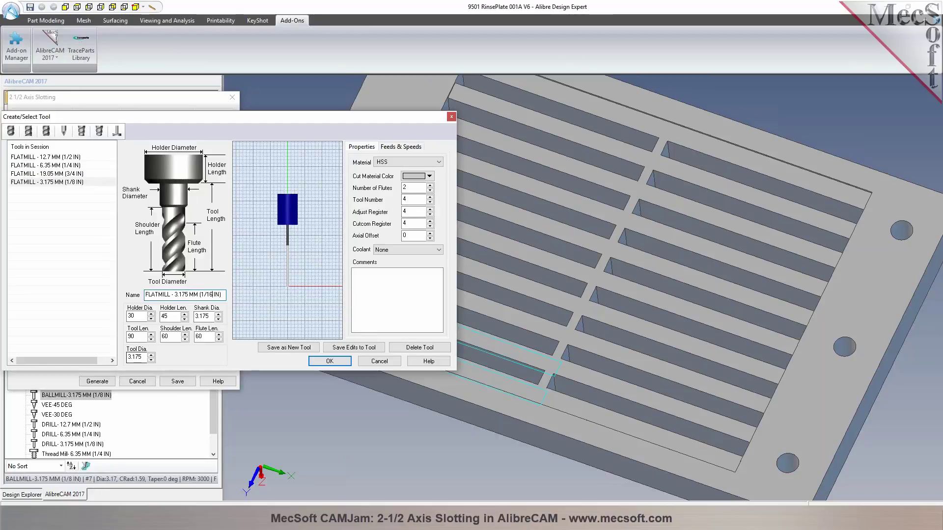
Step: Set the flat mill's tool diameter to 1.5875 mm
drag(143, 358, 114, 360)
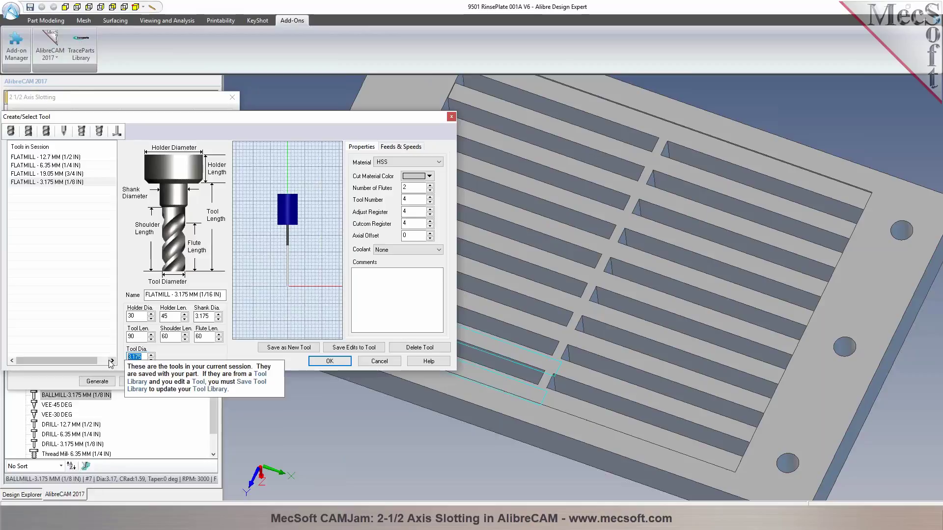
click(142, 360)
key(BackSpace)
key(BackSpace)
key(BackSpace)
key(BackSpace)
key(BackSpace)
text(1.5875)
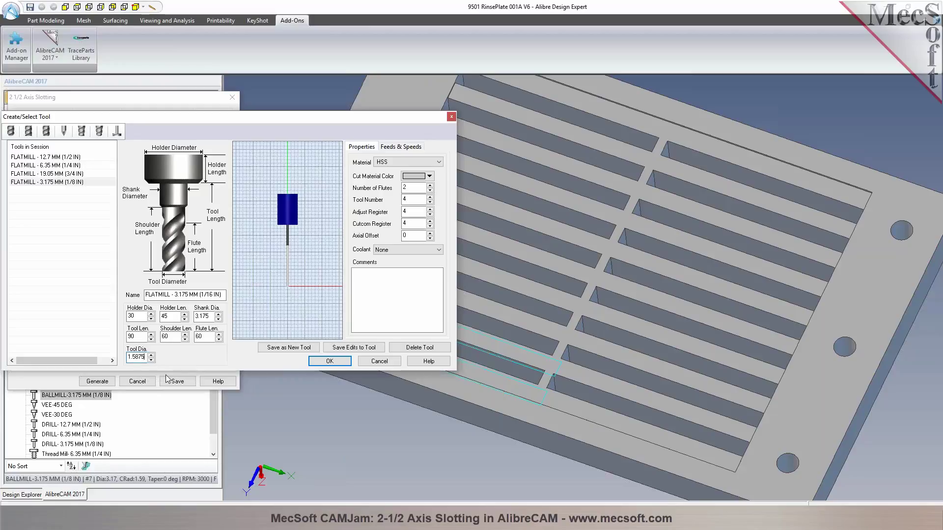
Step: Set the flat mill's shank diameter to 1.5875, tool length to 40, shoulder length to 30 and flute length to 25 mm
key(Tab)
drag(208, 337, 119, 337)
text(30)
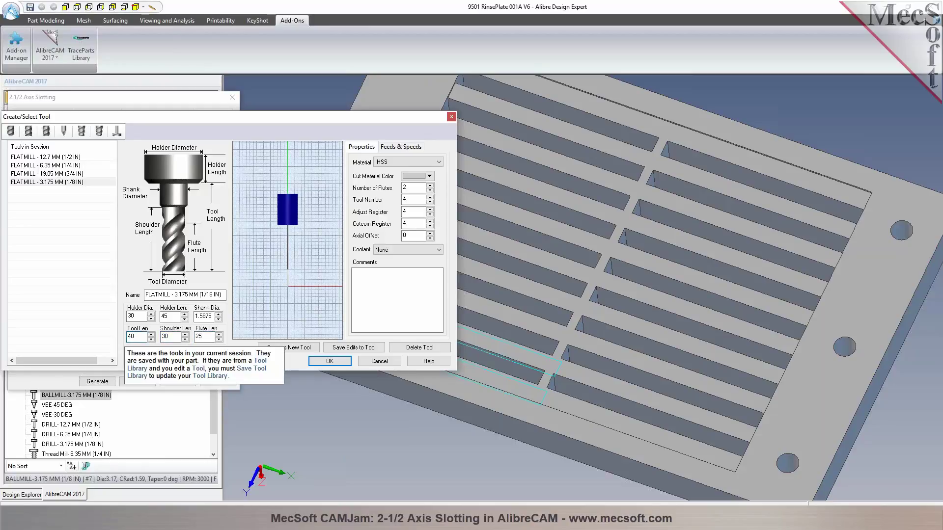
text(40)
key(Tab)
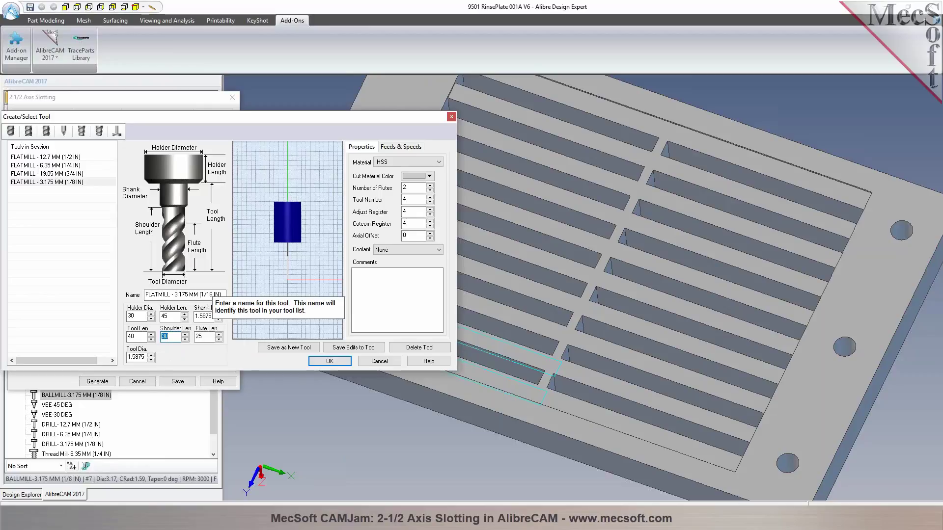
Step: Rename the mill FLATMILL - 1.5875 MM (1/16 IN) and save it as a new tool with a non-repeated tool number
click(178, 295)
drag(185, 295, 177, 296)
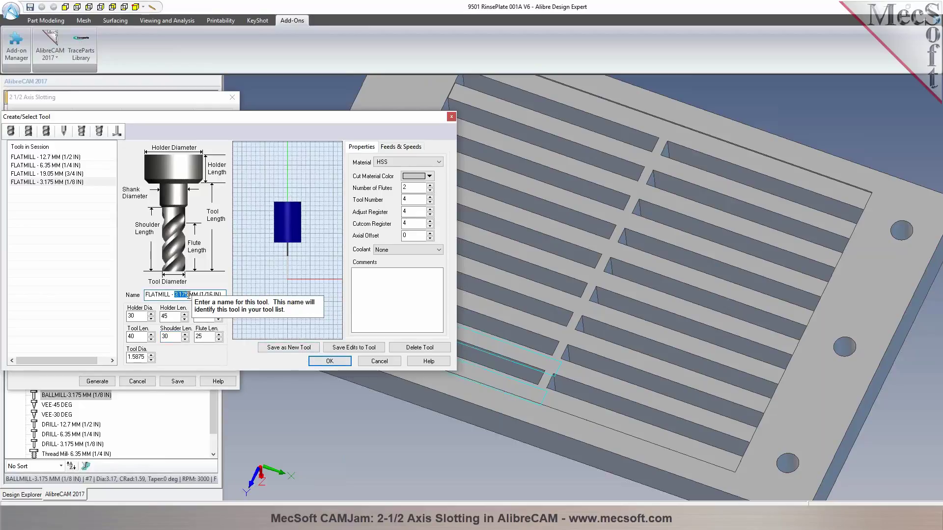
text(1.58)
click(289, 347)
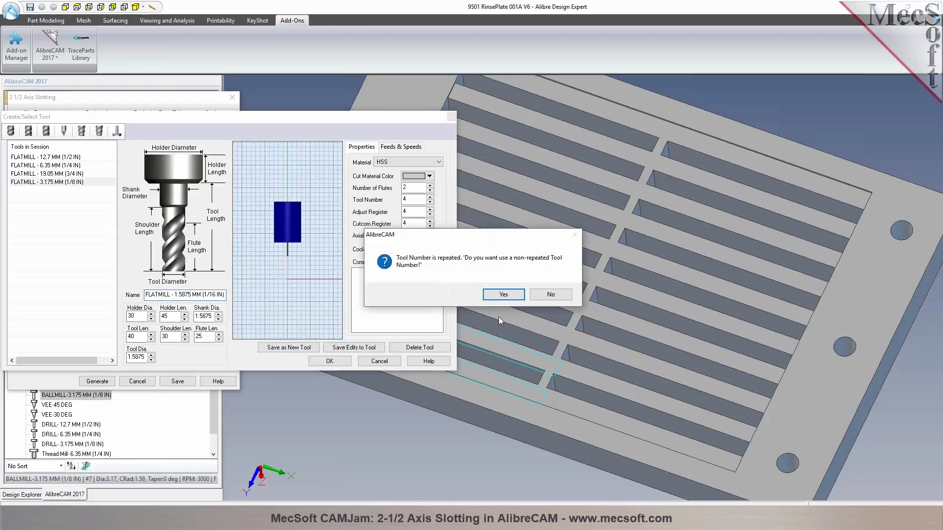
click(503, 294)
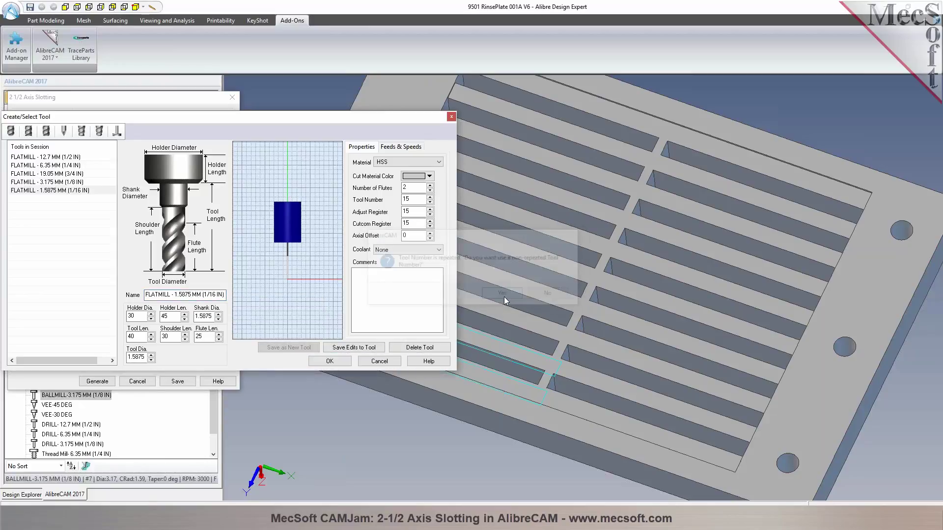
Step: Accept the new FLATMILL - 1.5875 MM (1/16 IN) and select it as the slotting operation's tool
click(61, 191)
click(329, 361)
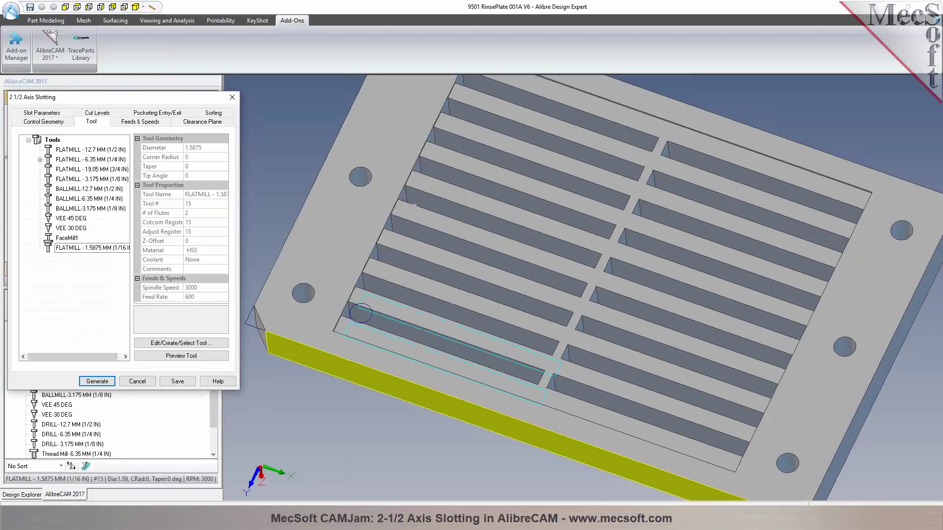
click(63, 247)
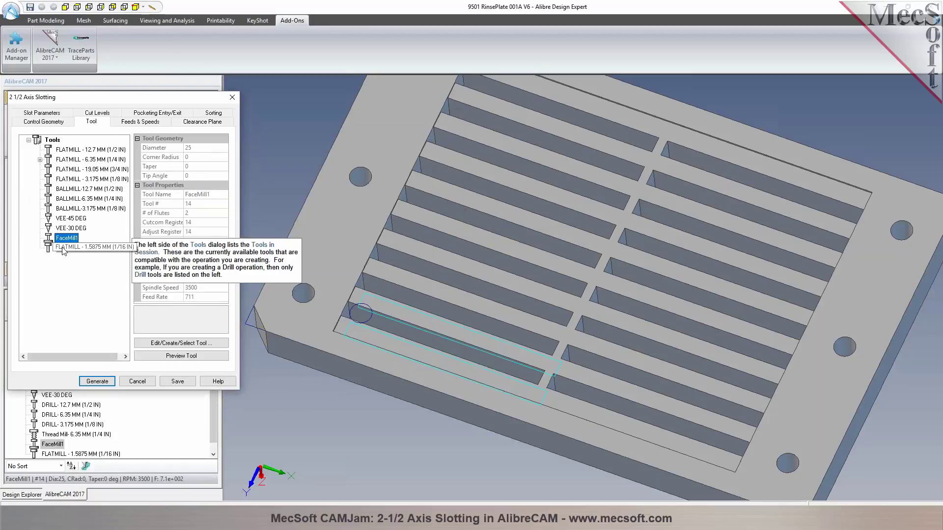
Step: Check the feeds and clearance plane, and enable the cleanup pass and open/closed end detection using the 3D model
click(156, 123)
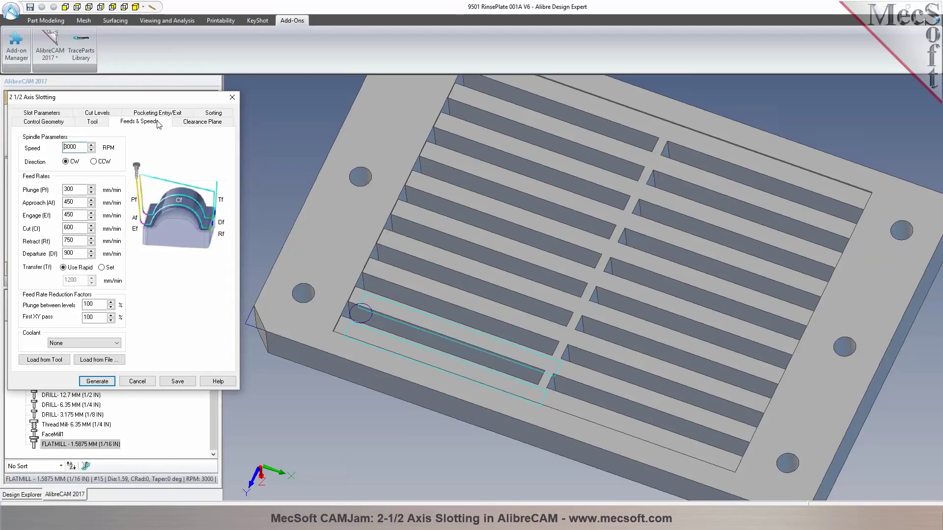
click(184, 123)
mouse_move(448, 268)
middle_down()
mouse_move(449, 258)
mouse_move(446, 268)
middle_up()
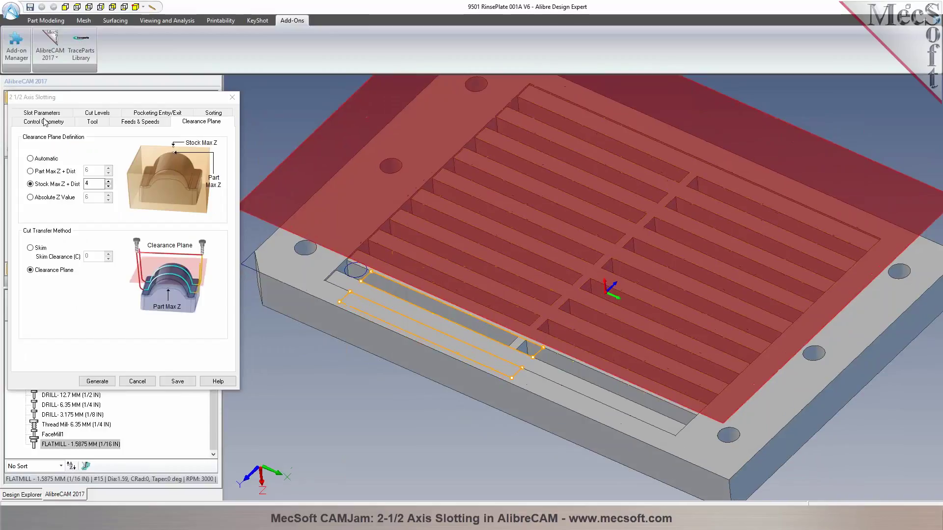
click(39, 112)
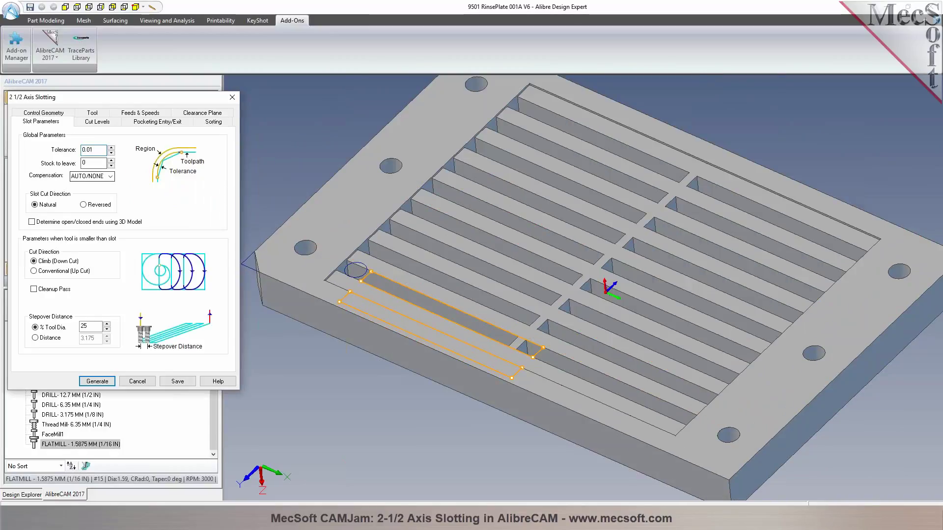
click(91, 224)
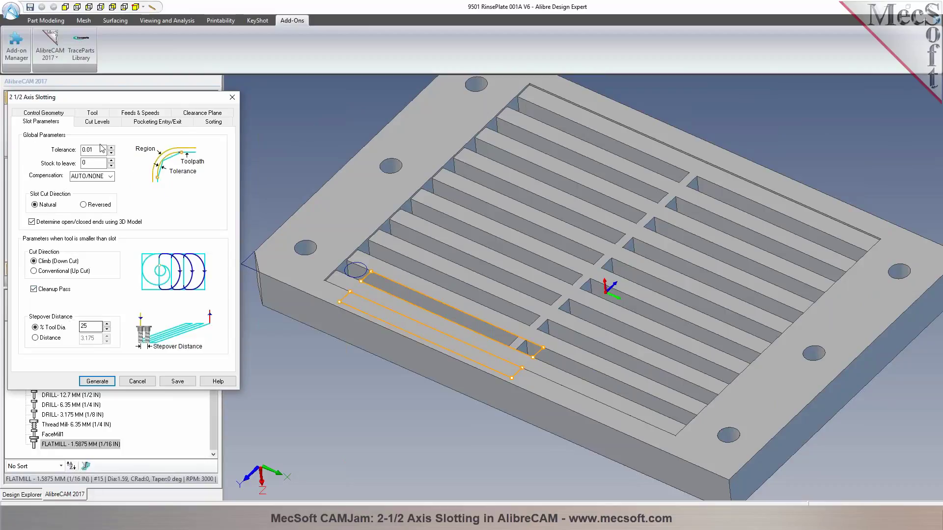
Step: Set the cut geometry at the bottom, pick a total cut depth of 4.75, and set the rough depth per cut to 1
click(99, 124)
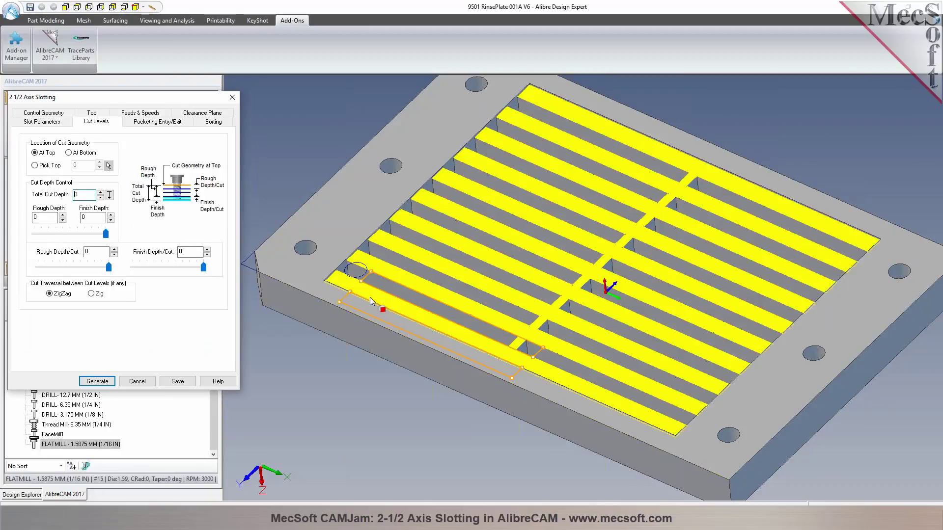
click(76, 154)
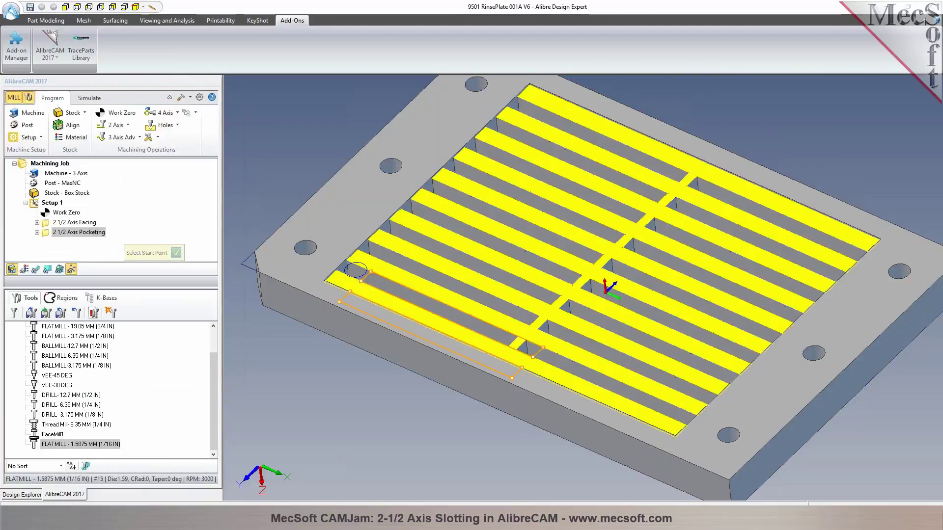
click(391, 275)
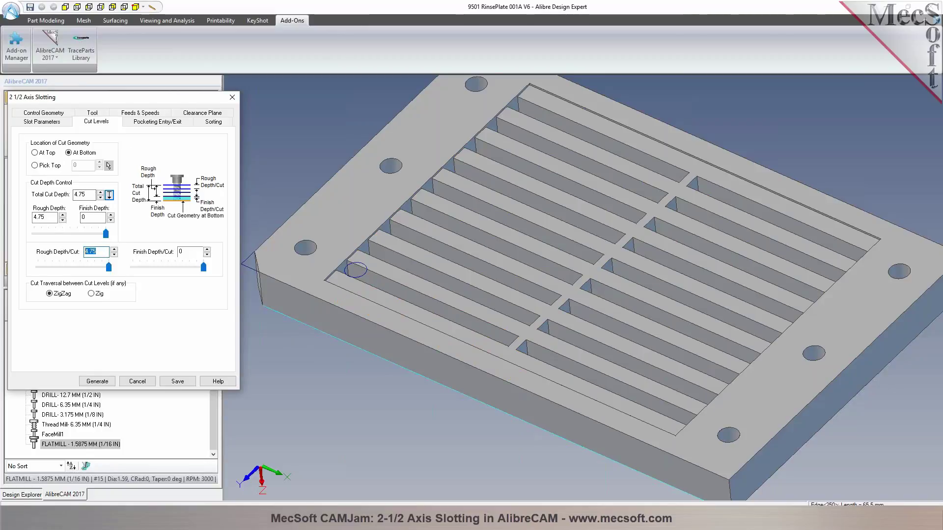
key(Tab)
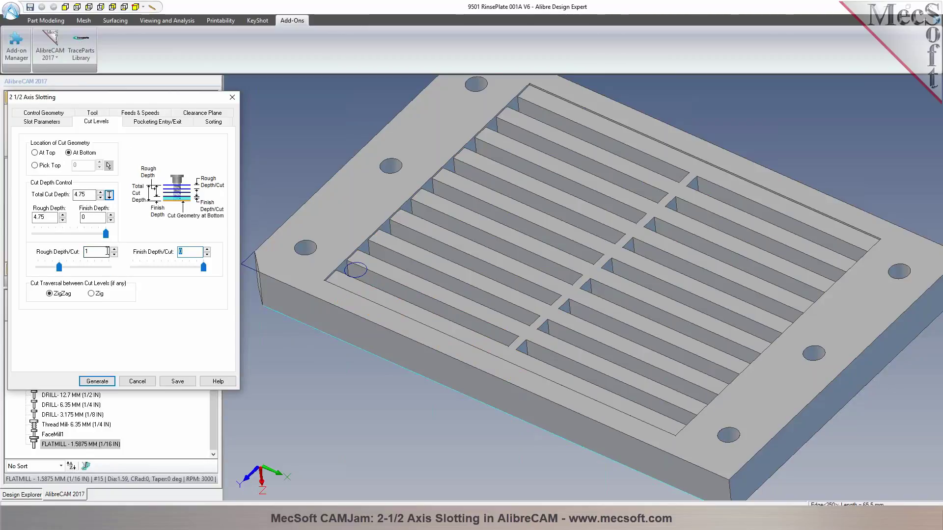
Step: Set the path engage motion's height to 1 and generate the slotting operation with no sorting
click(157, 123)
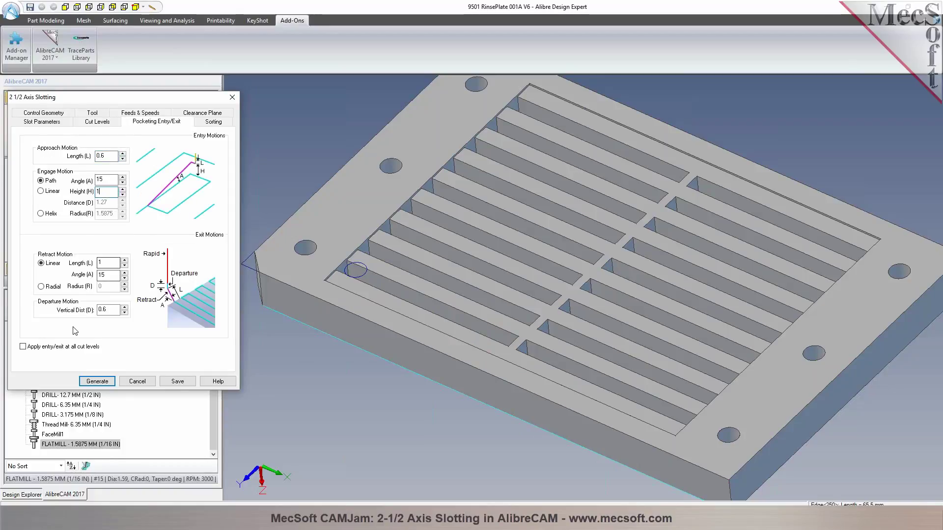
click(220, 126)
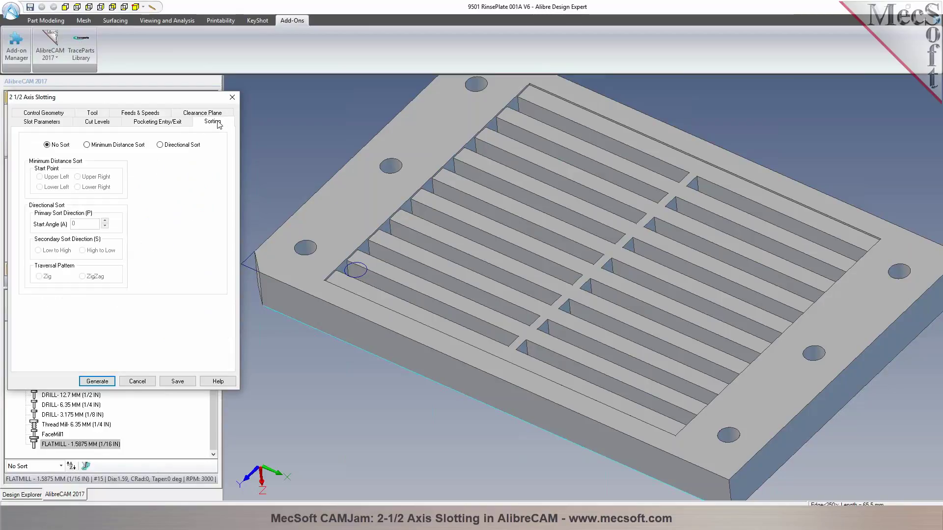
click(97, 382)
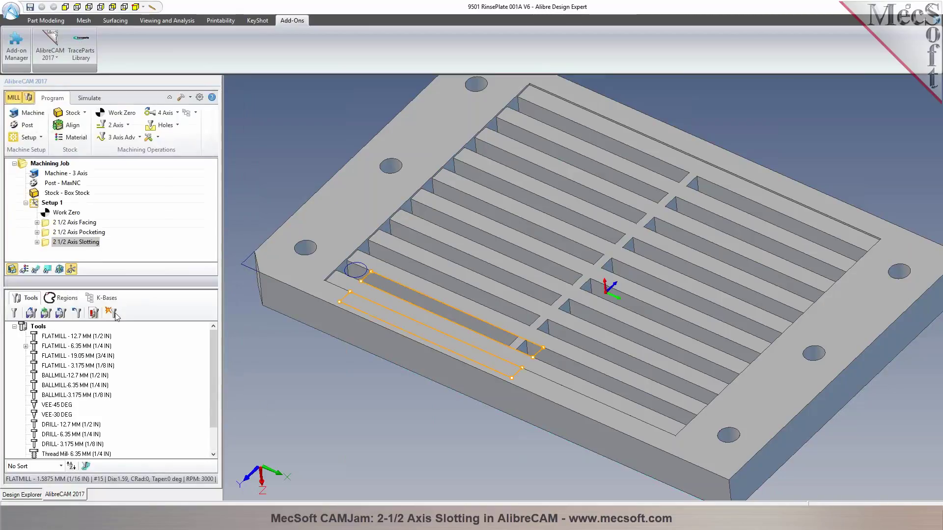
Step: Display the slotting toolpath and examine its loops at the outer ends of the two slots
click(36, 269)
middle_drag(351, 371, 357, 388)
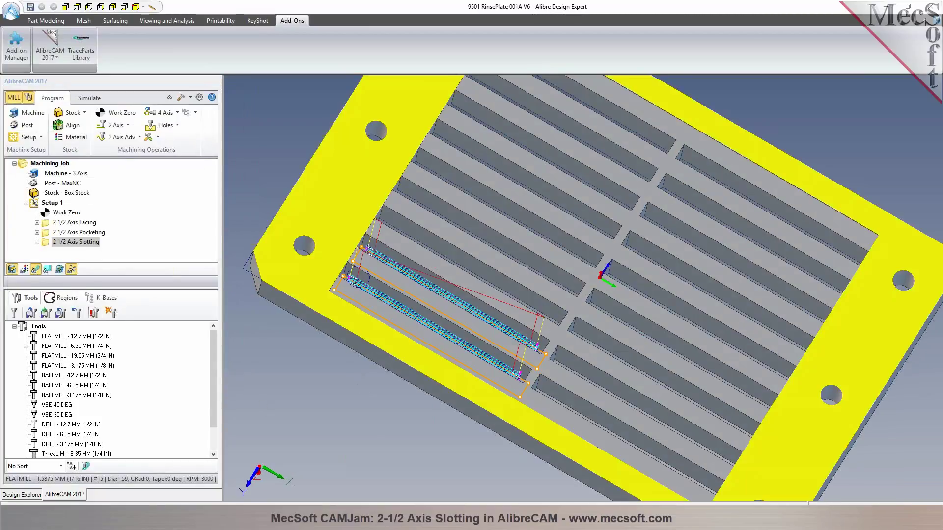
scroll(354, 324, down, 3)
scroll(384, 304, up, 8)
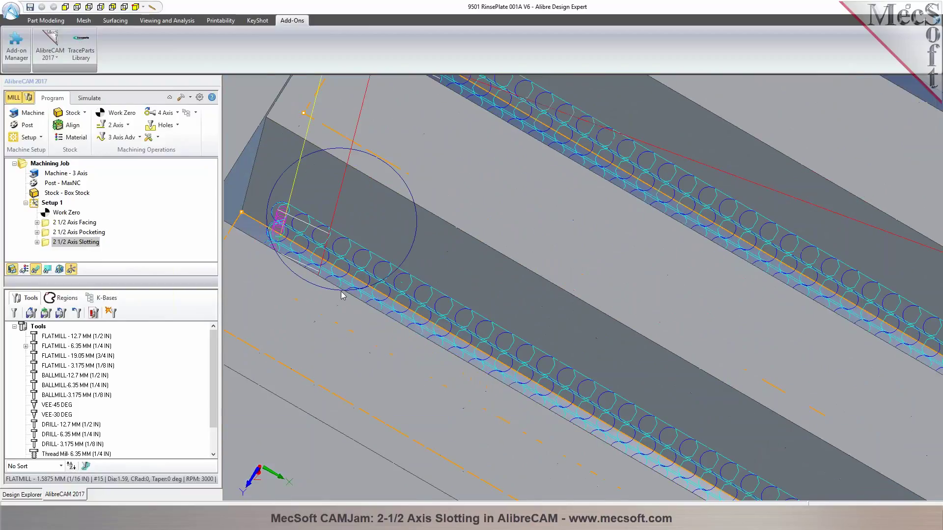
middle_drag(384, 300, 379, 311)
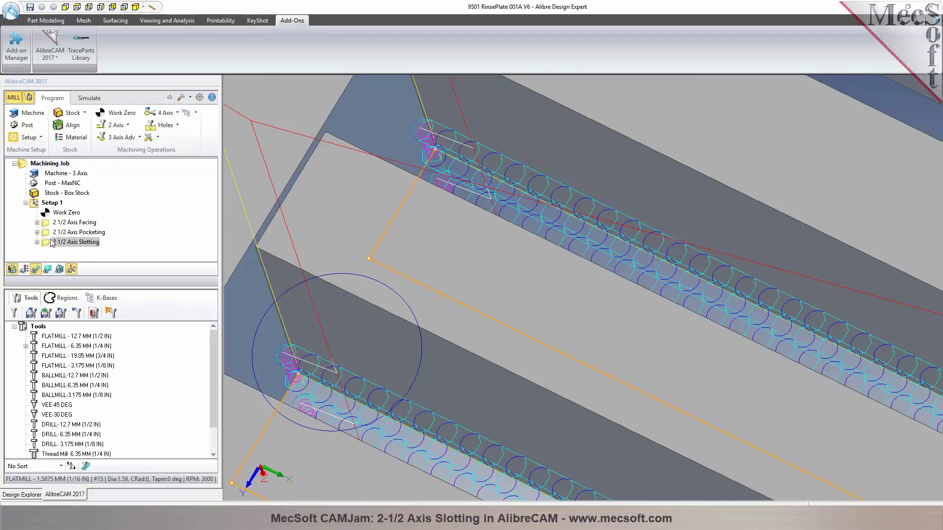
Step: Review the slotting operation's slot parameters and close them without changes
double_click(73, 242)
click(54, 113)
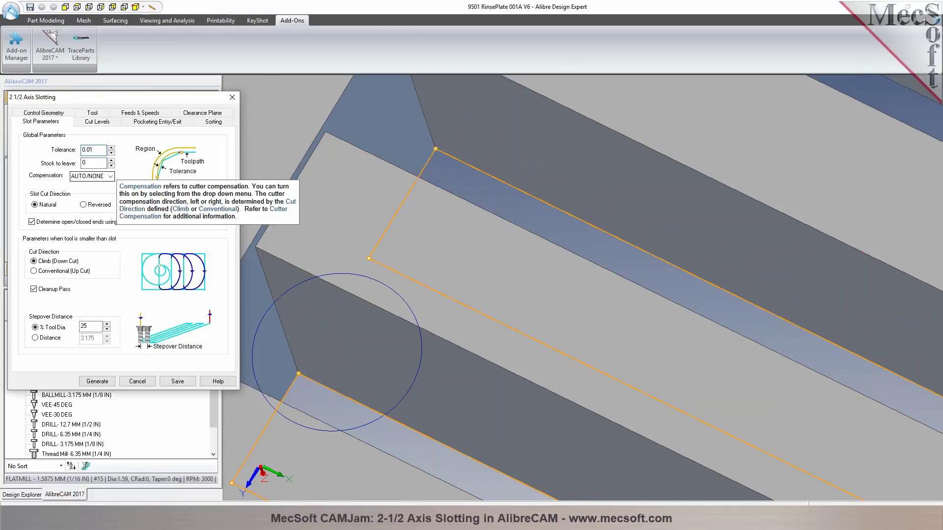
click(137, 381)
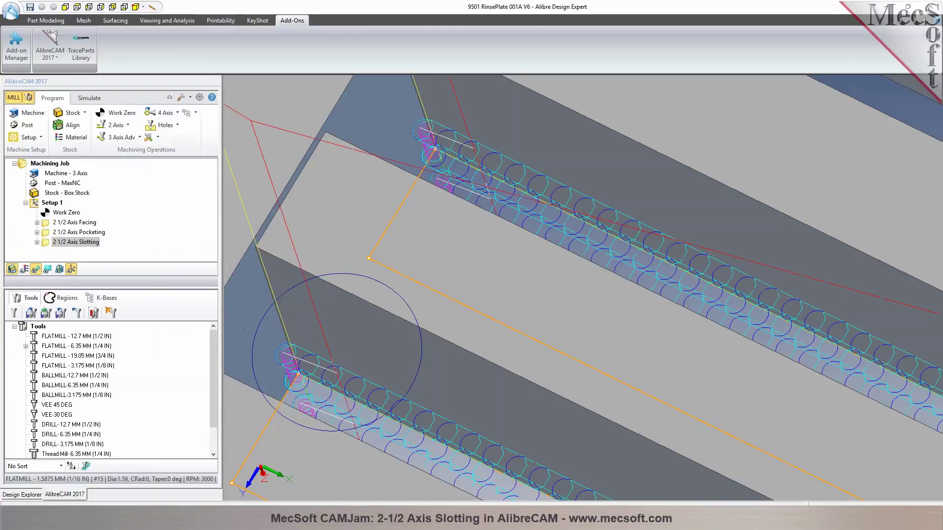
Step: Examine the slotting toolpath along both slots, including the entry and exit motions and the cutting loops near the outer ends
scroll(256, 267, down, 10)
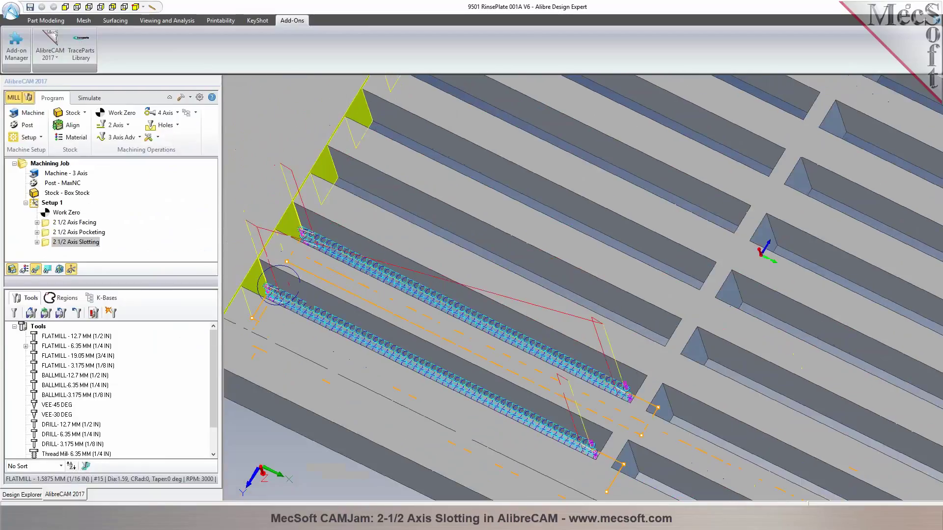
scroll(261, 275, down, 5)
middle_drag(260, 275, 268, 240)
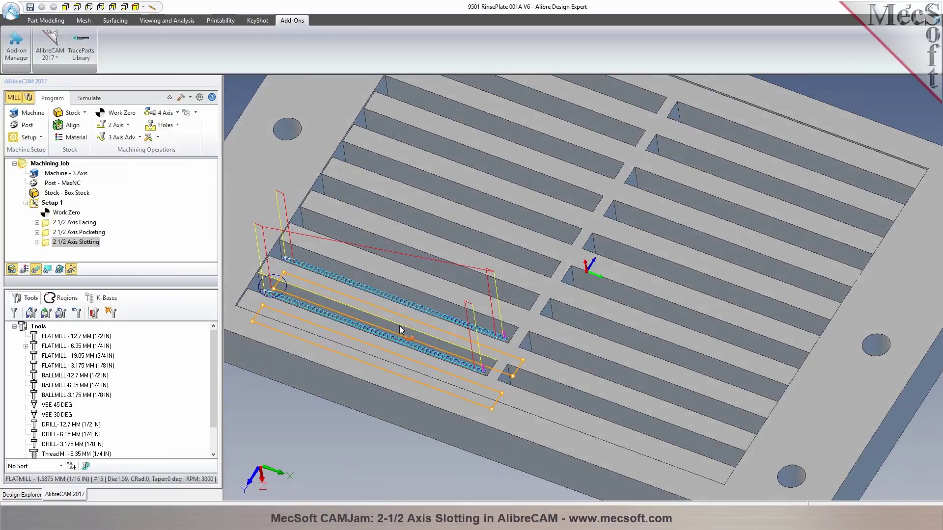
scroll(260, 275, up, 3)
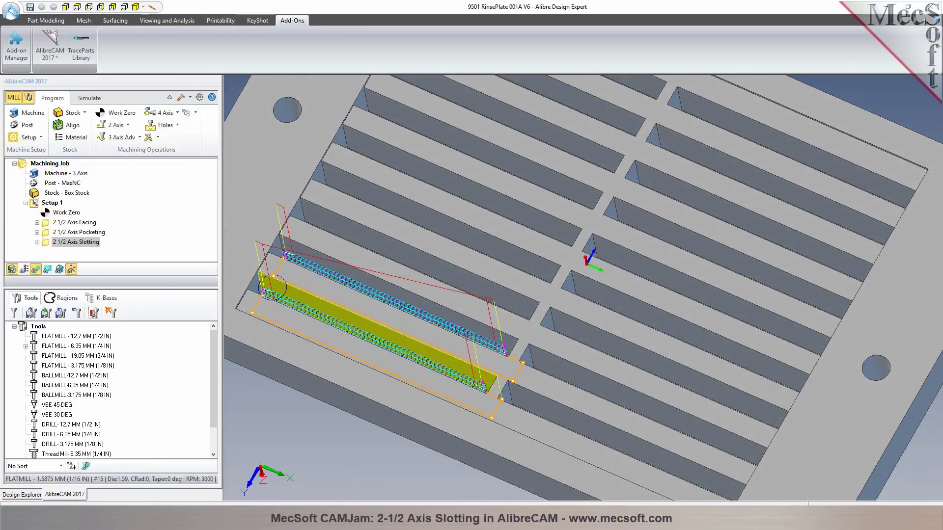
scroll(294, 300, up, 3)
scroll(310, 295, up, 3)
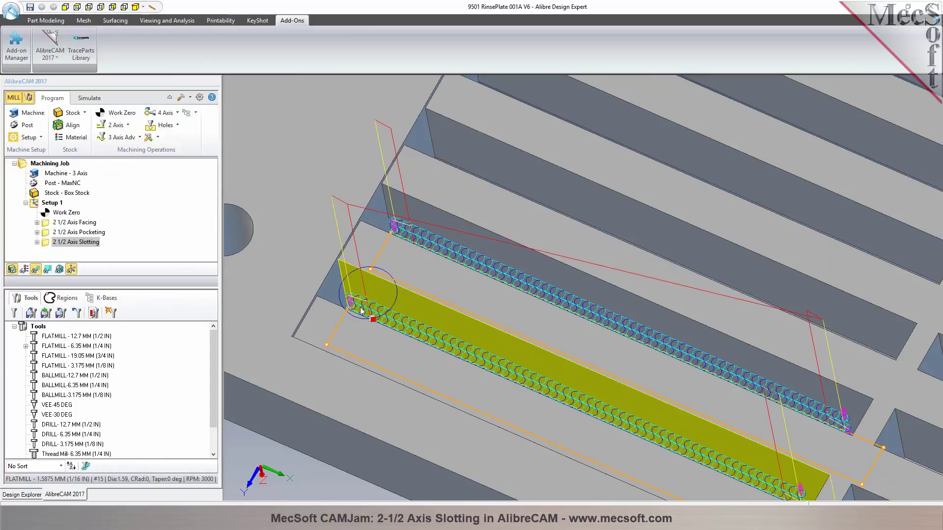
scroll(361, 310, up, 2)
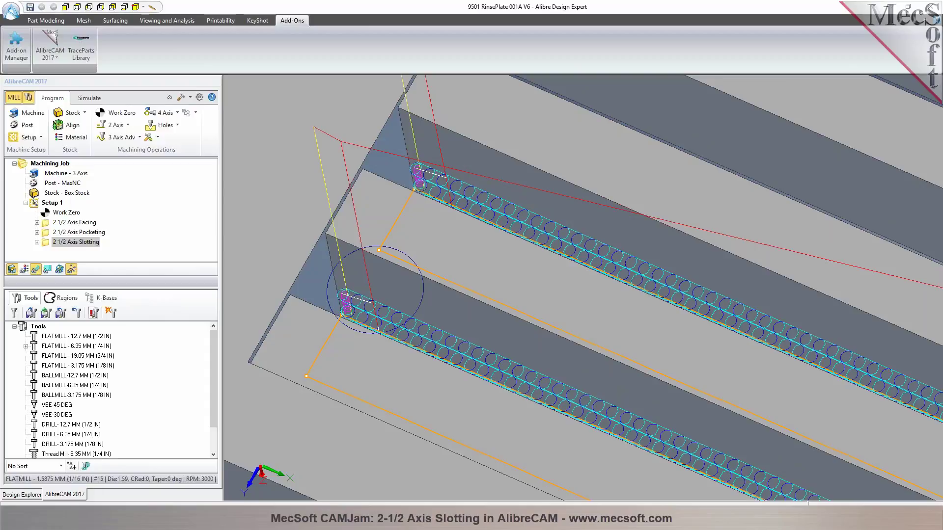
click(381, 346)
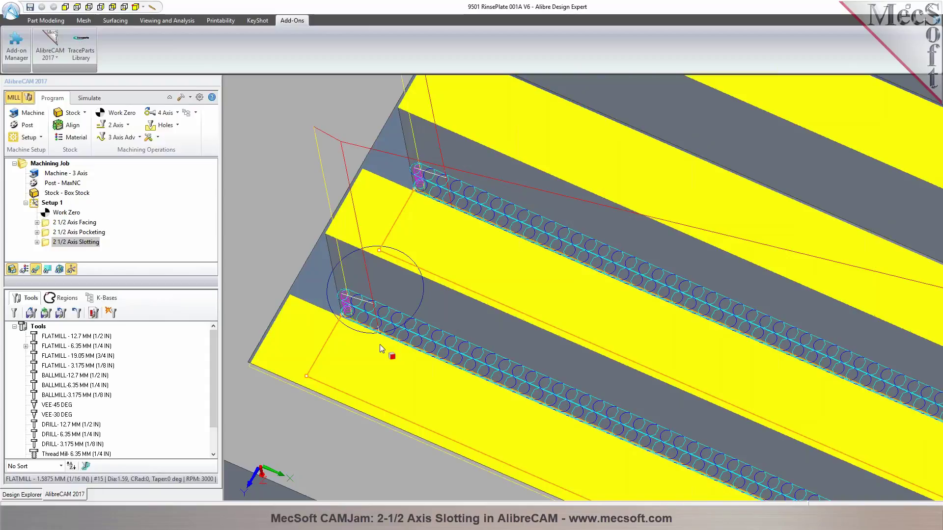
click(406, 352)
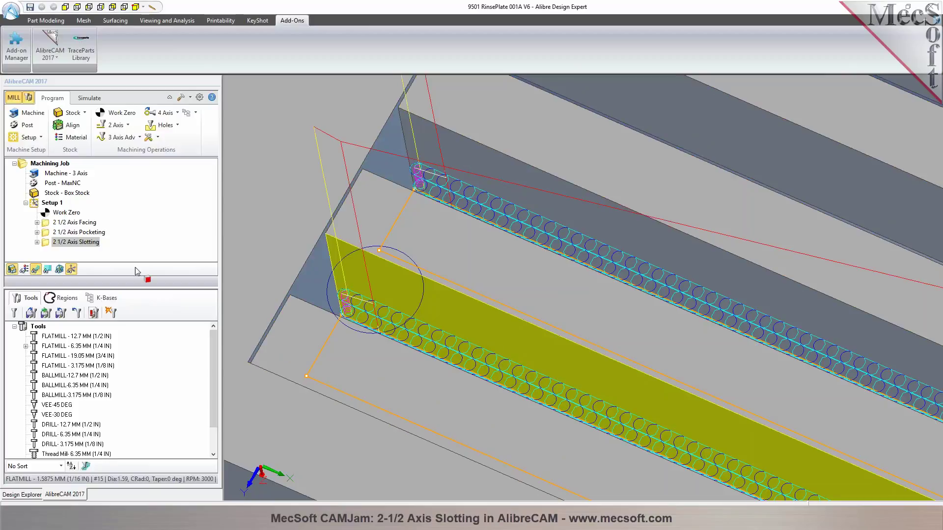
Step: Set the slotting operation's tolerance to 0.001 and regenerate its toolpath for both slots
double_click(44, 243)
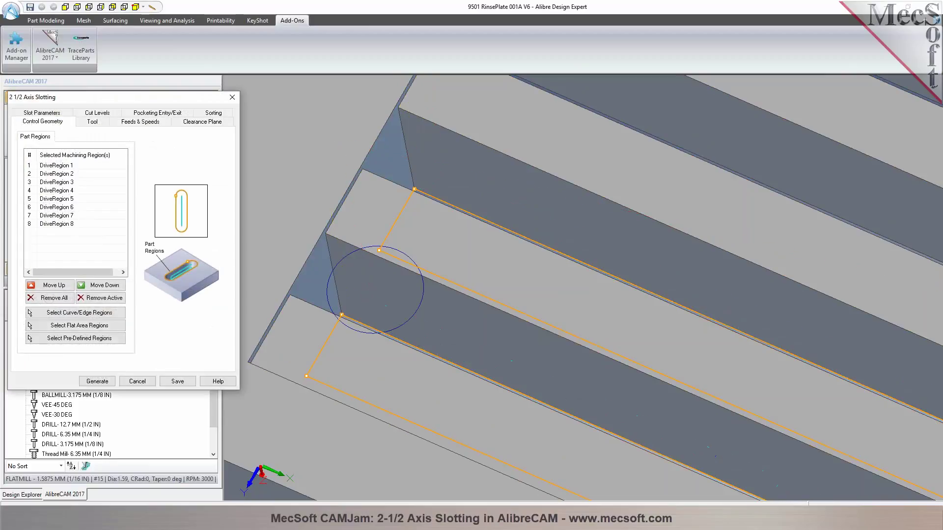
click(42, 120)
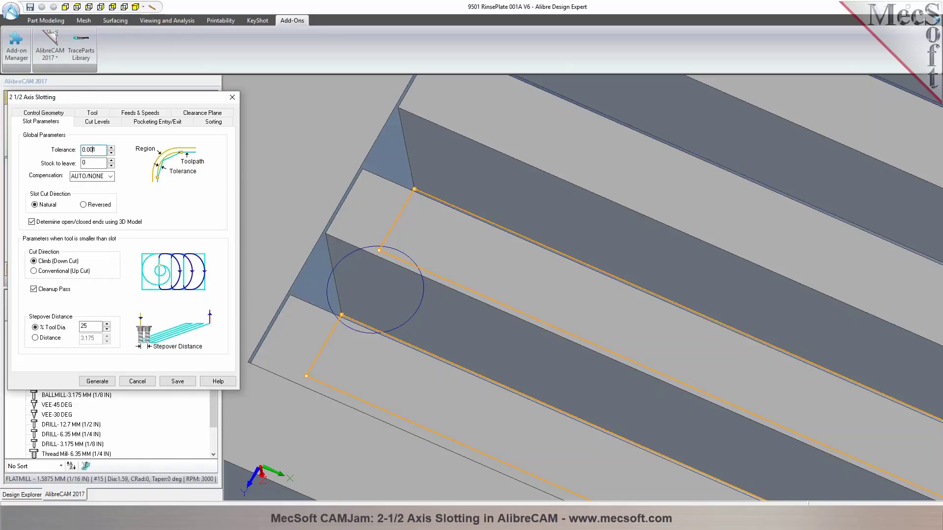
click(100, 381)
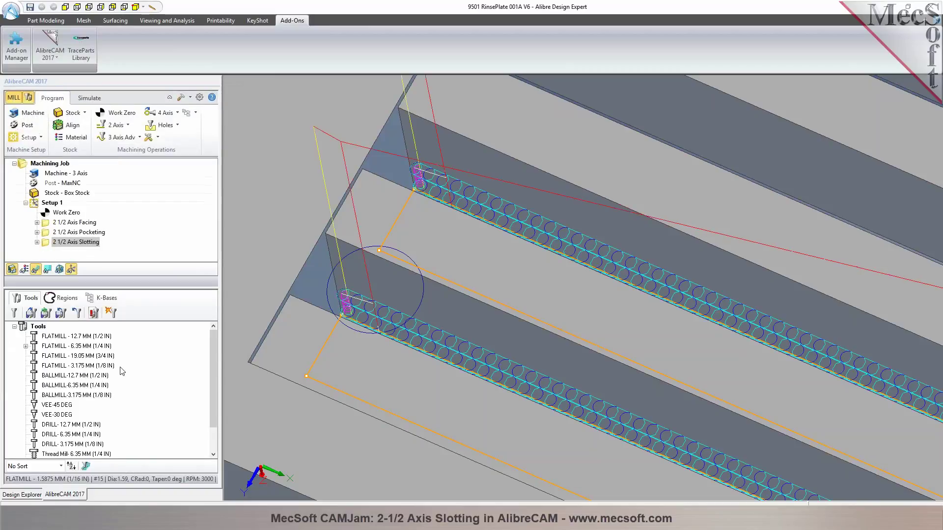
scroll(285, 339, down, 3)
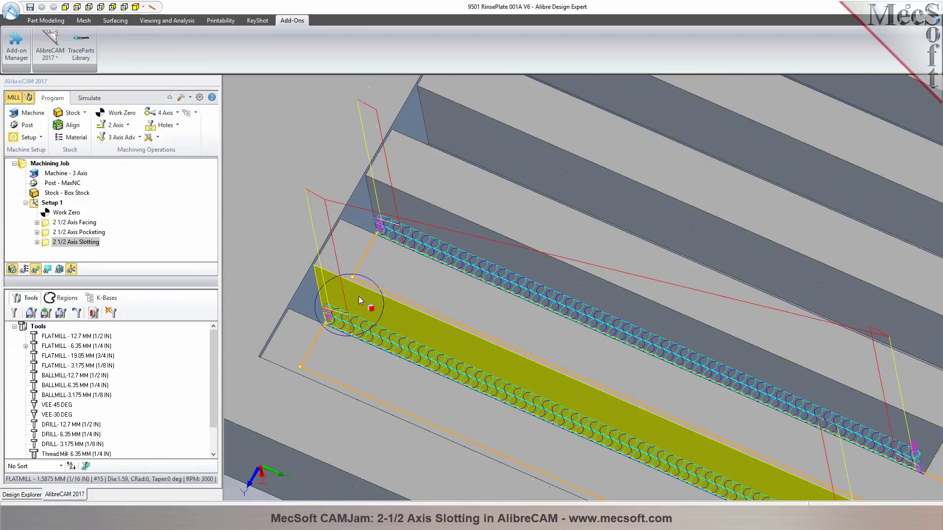
scroll(338, 304, down, 2)
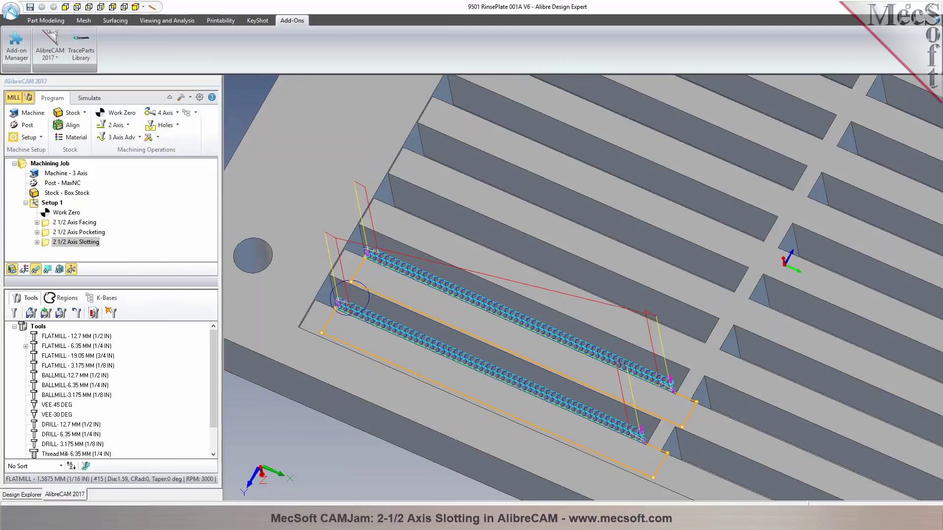
Step: Set the 2 1/2 Axis Slotting operation's simulation color to teal
click(88, 98)
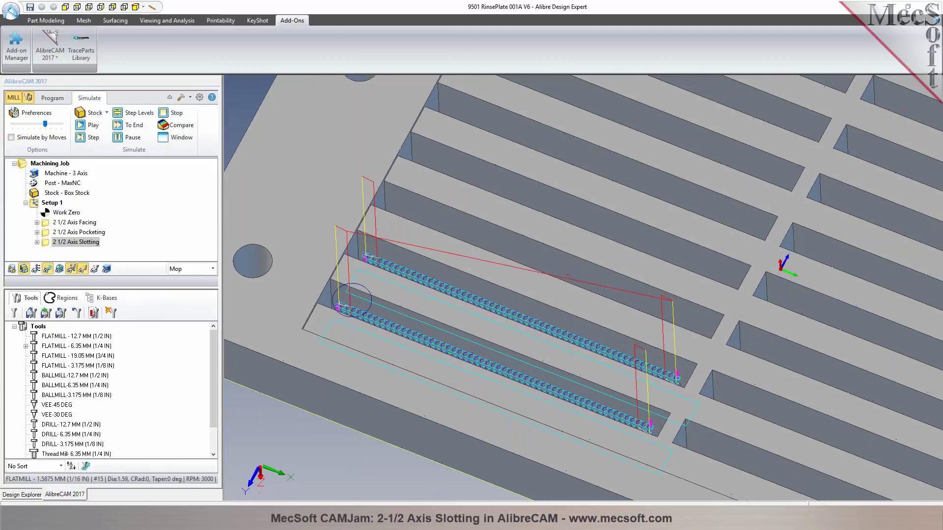
right_click(45, 242)
click(92, 419)
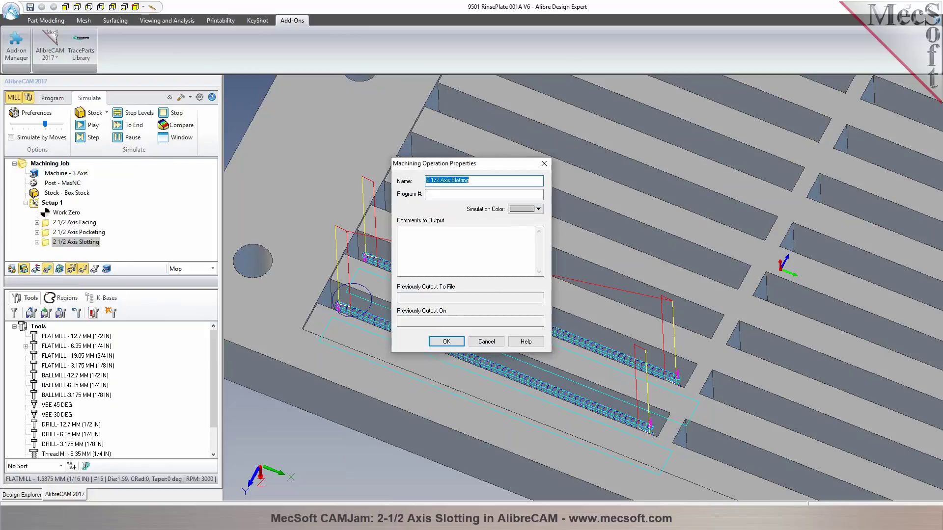
click(538, 209)
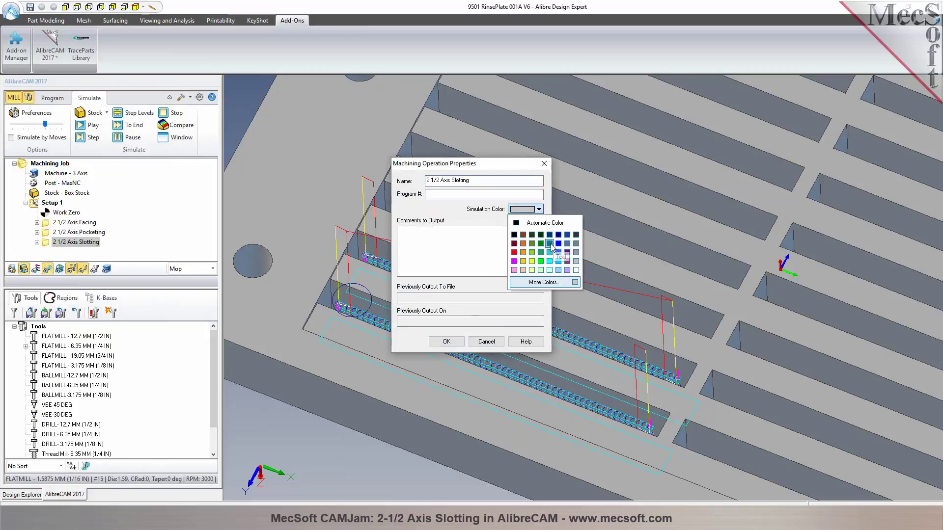
click(550, 244)
click(440, 344)
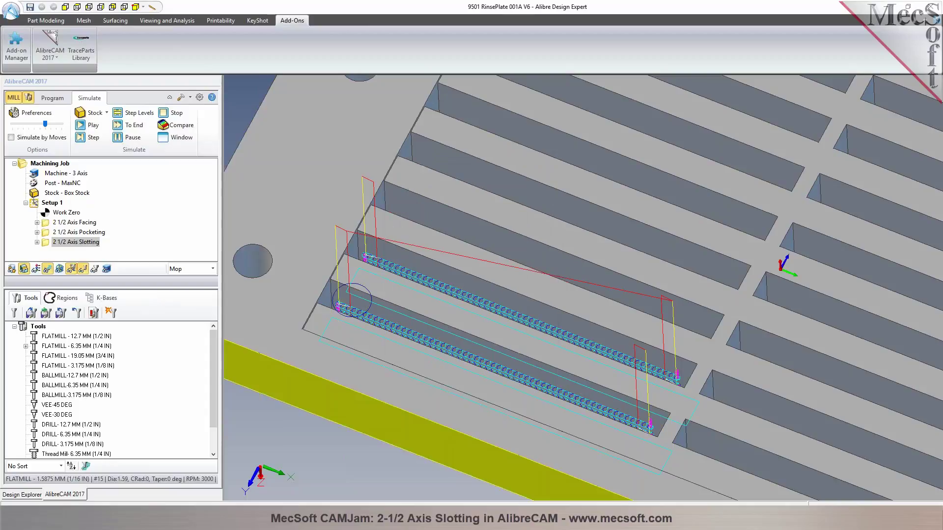
Step: Simulate the slotting operation's material removal in the simulation window
click(176, 139)
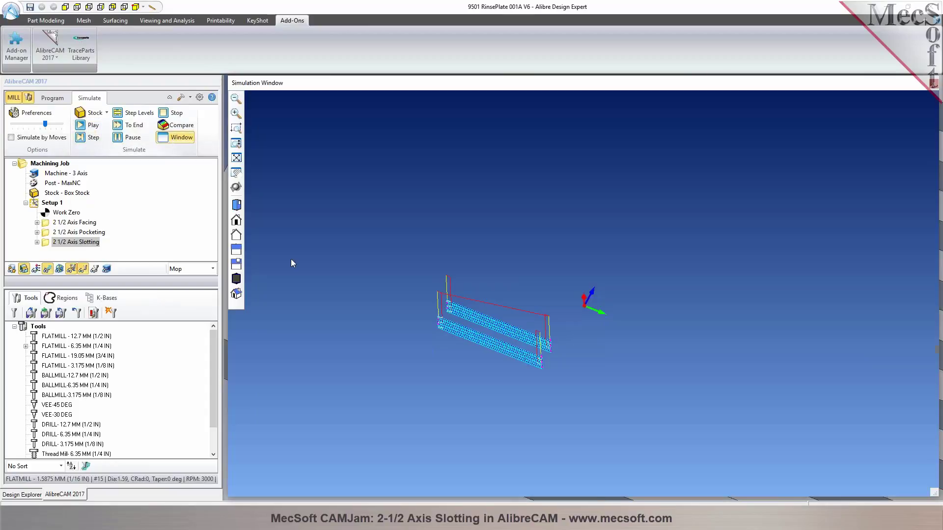
scroll(453, 364, up, 3)
click(85, 127)
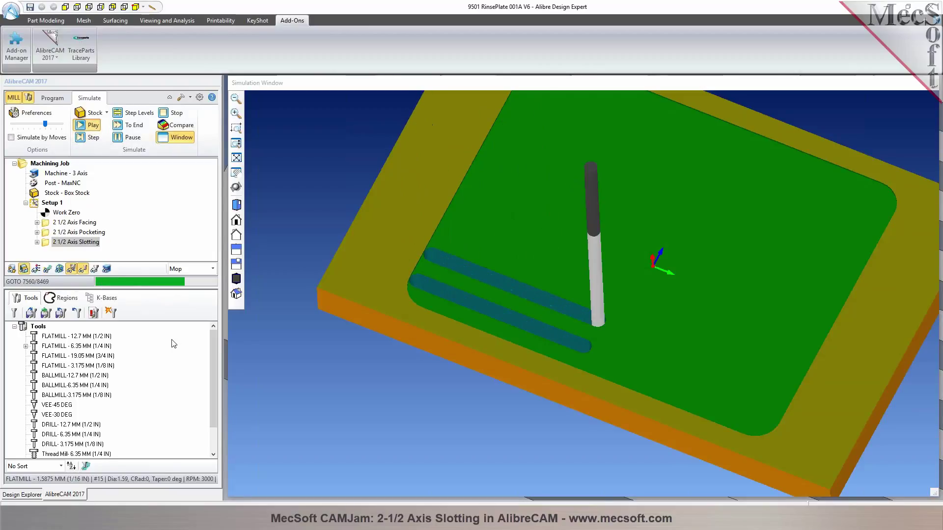
Step: Examine the floors, walls and rounded ends of the two simulated slots, and close the simulation window
middle_drag(375, 443, 486, 388)
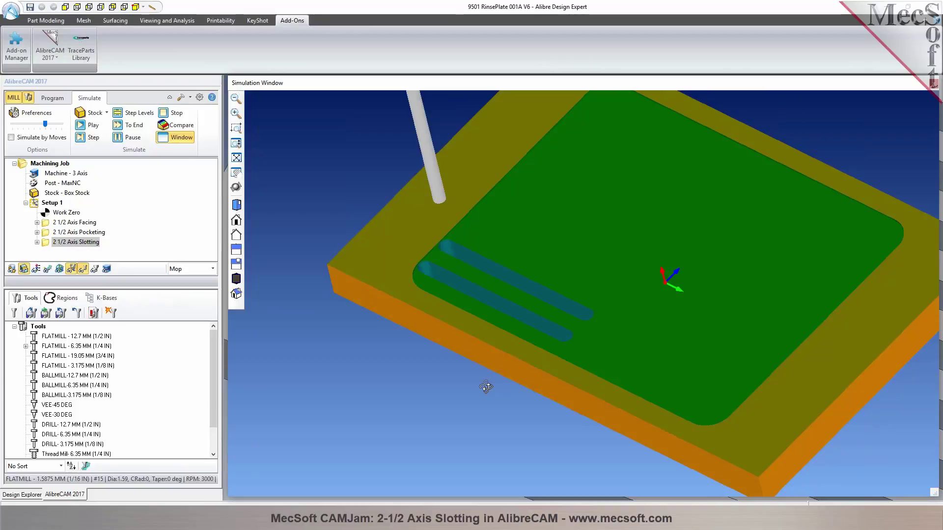
mouse_move(561, 351)
middle_down()
mouse_move(566, 371)
mouse_move(564, 358)
middle_up()
scroll(565, 309, up, 3)
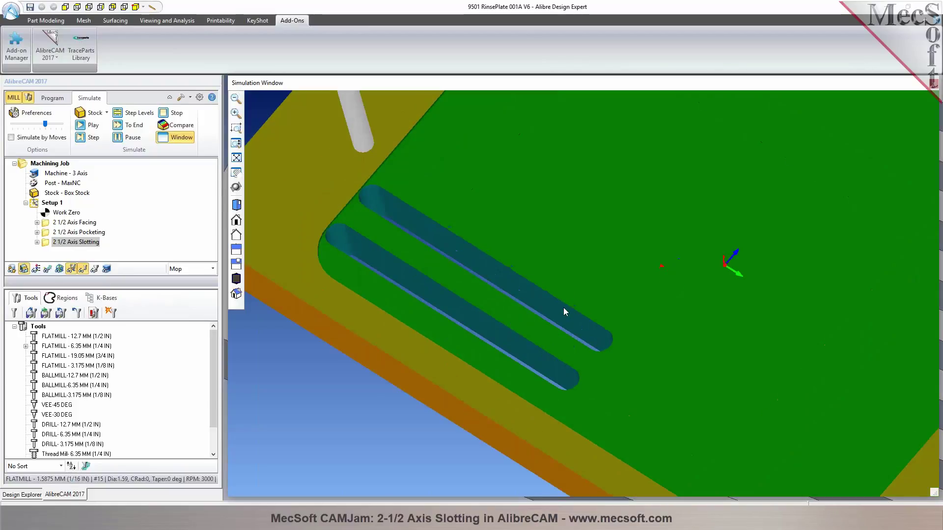
scroll(532, 341, up, 2)
scroll(513, 353, down, 3)
middle_drag(704, 210, 658, 218)
mouse_move(523, 345)
middle_down()
mouse_move(522, 358)
mouse_move(537, 346)
middle_up()
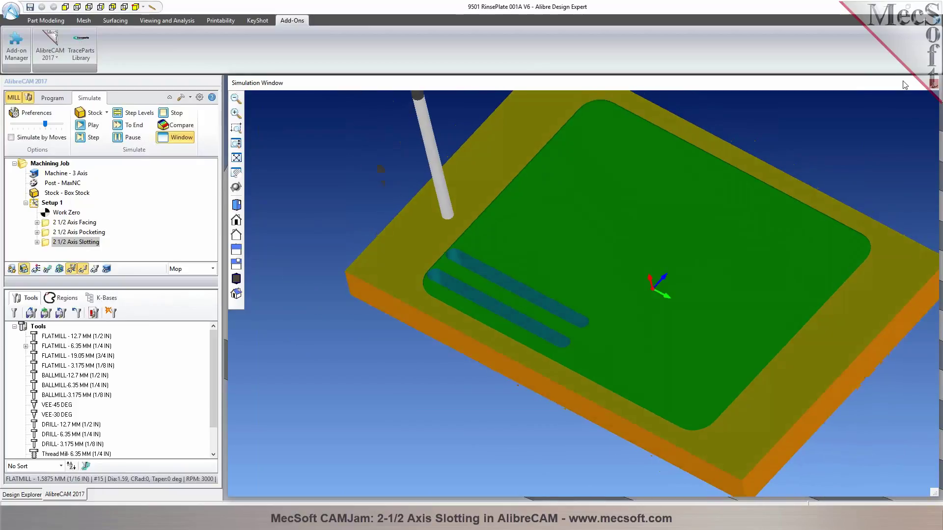
click(933, 84)
Step: Add the long edges of the remaining slots in the same column to the slotting operation's part regions
middle_drag(592, 203, 582, 115)
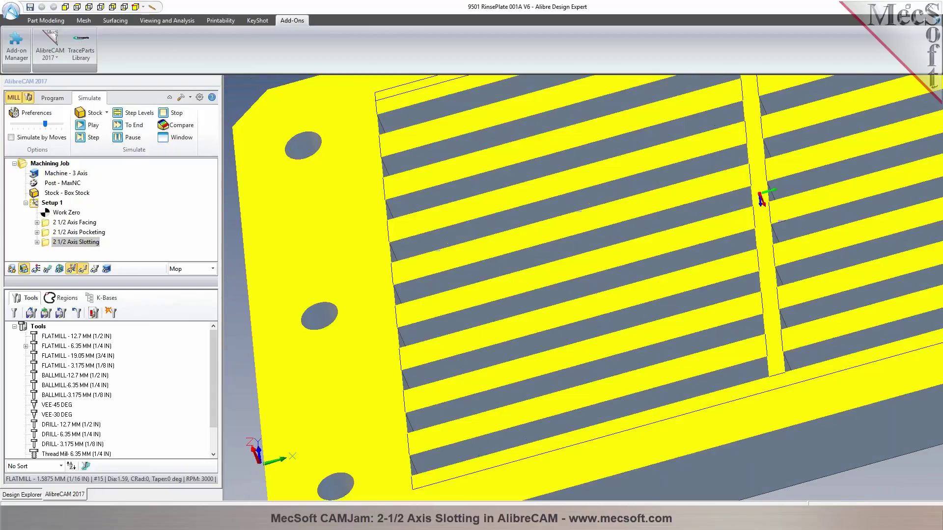
scroll(570, 223, down, 3)
scroll(570, 223, up, 1)
double_click(45, 243)
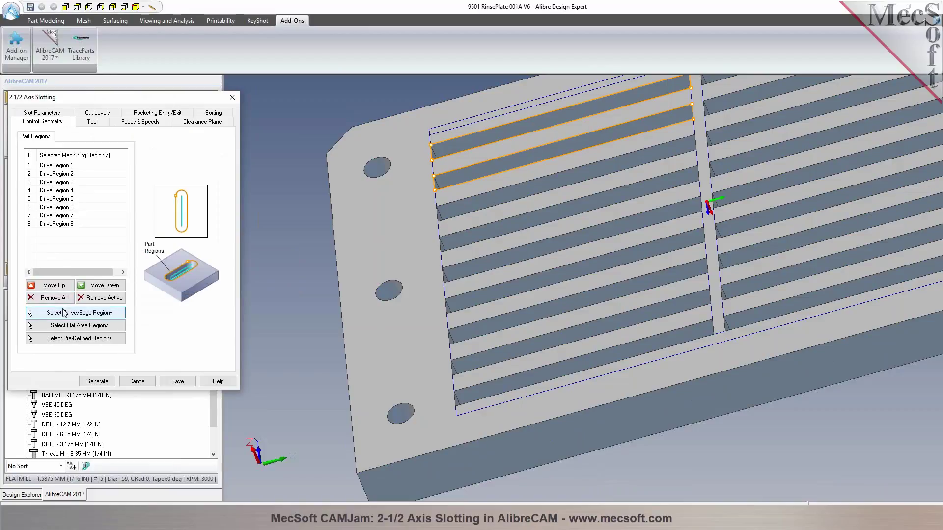
click(65, 314)
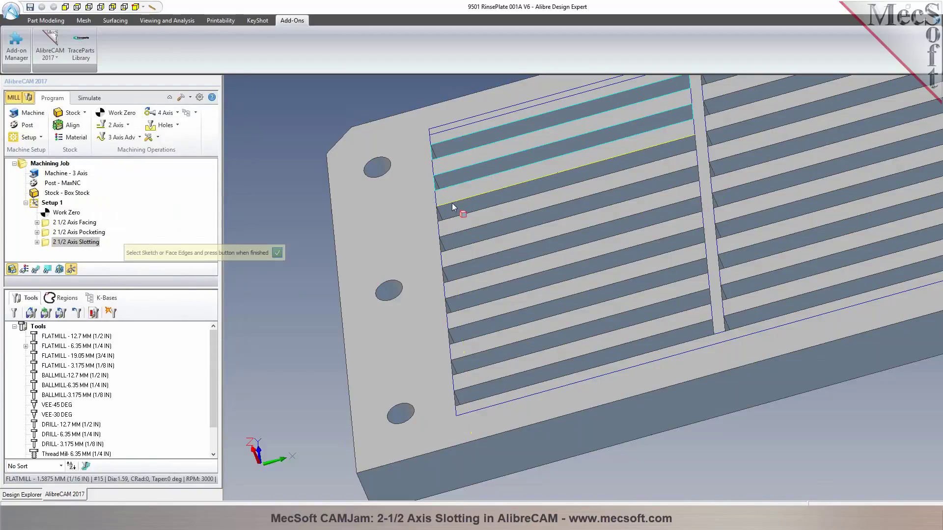
click(449, 222)
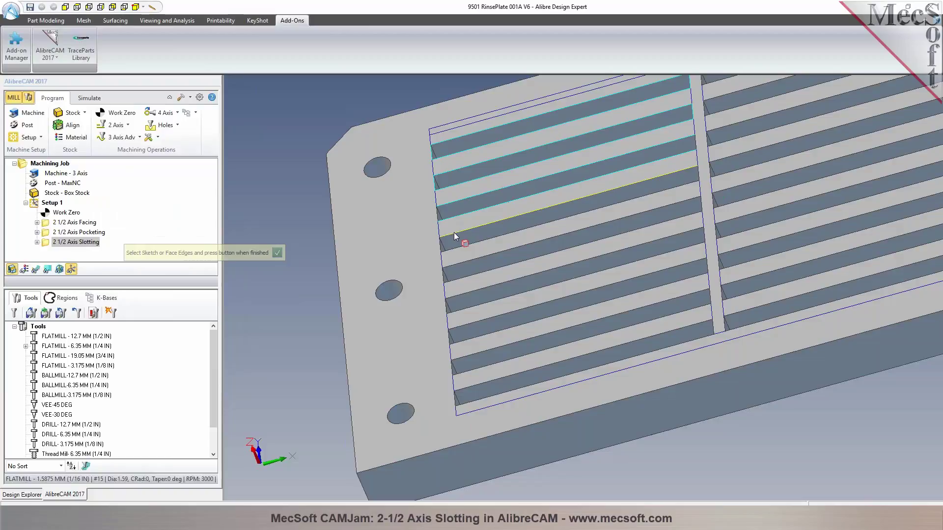
click(457, 251)
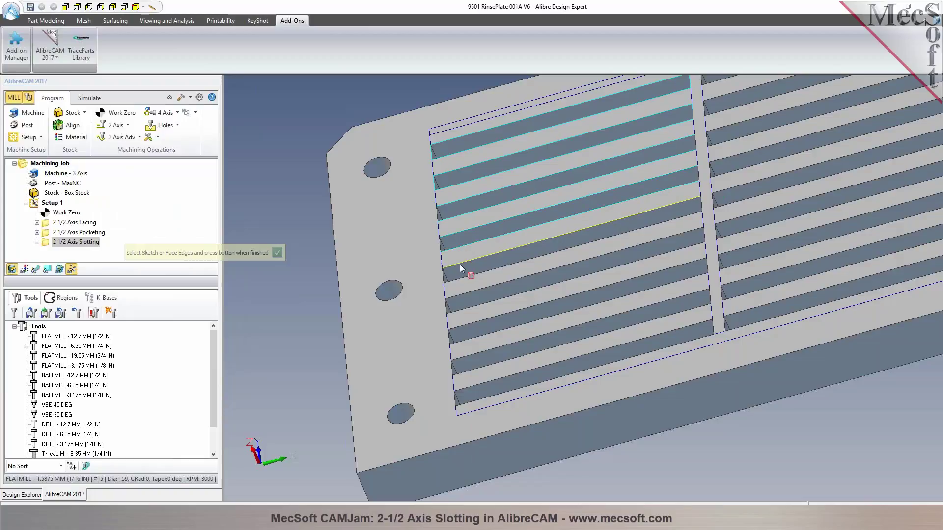
click(461, 269)
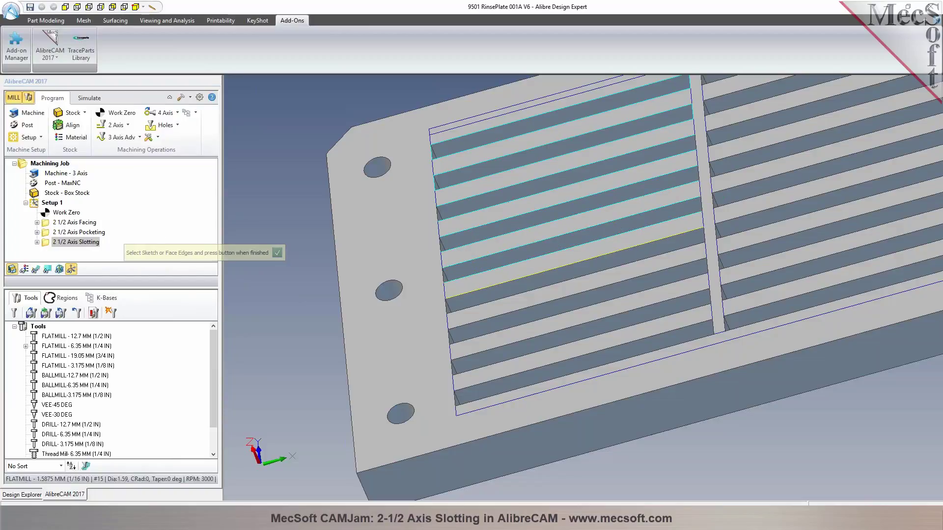
click(464, 305)
click(463, 323)
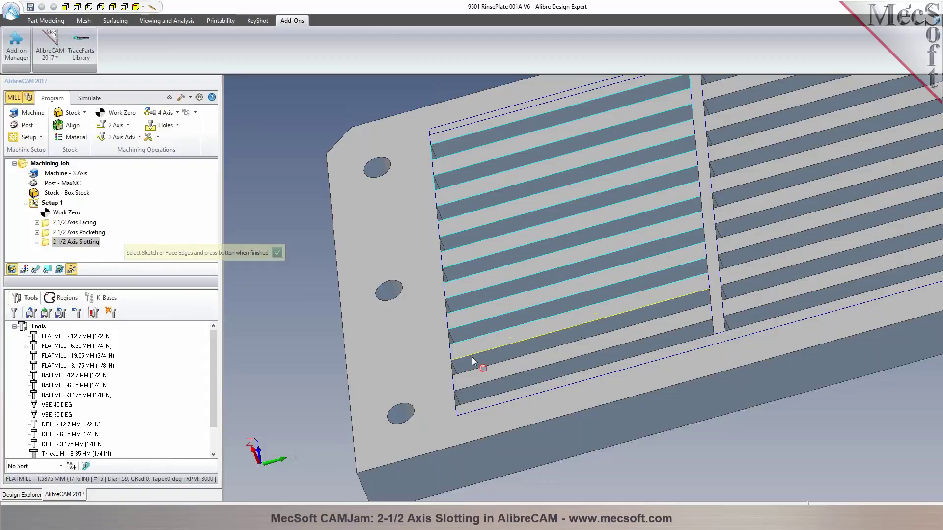
click(475, 383)
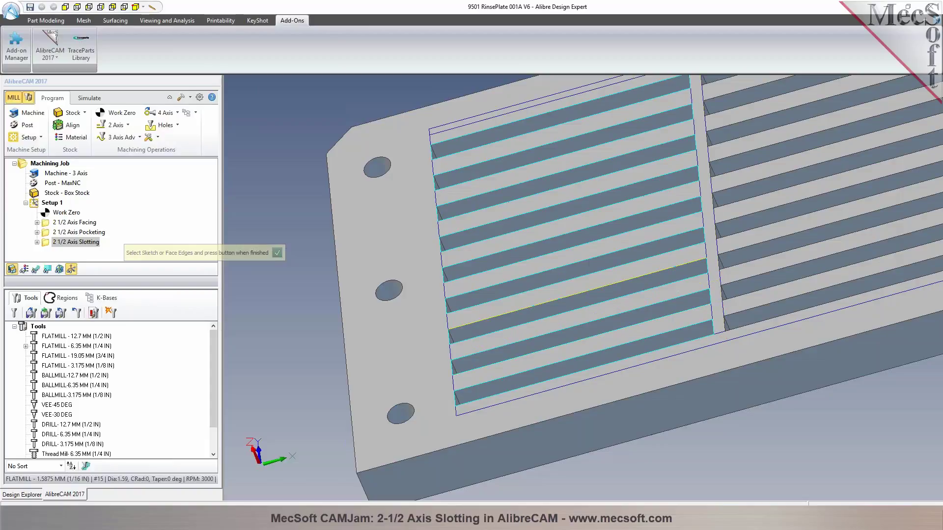
click(277, 253)
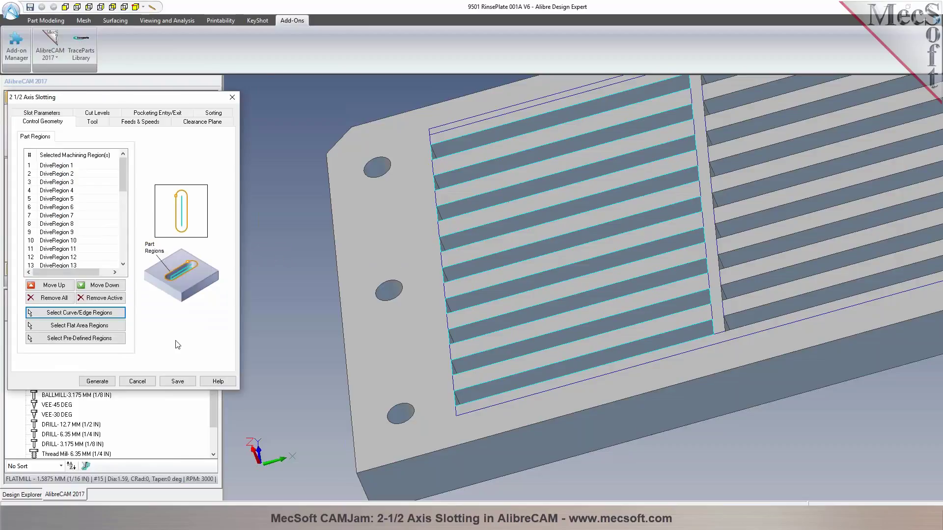
Step: Regenerate the slotting toolpath for the whole column of slots and display it on the plate
click(96, 381)
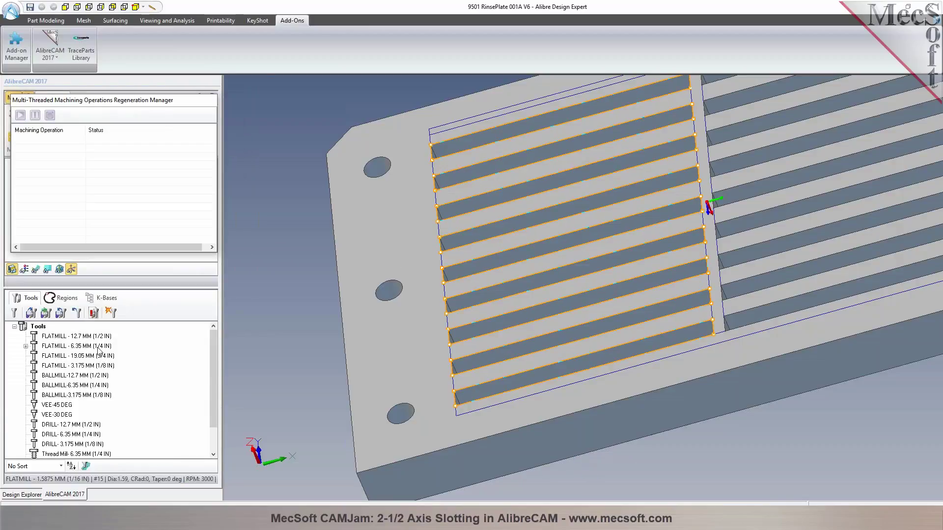
middle_drag(581, 309, 556, 296)
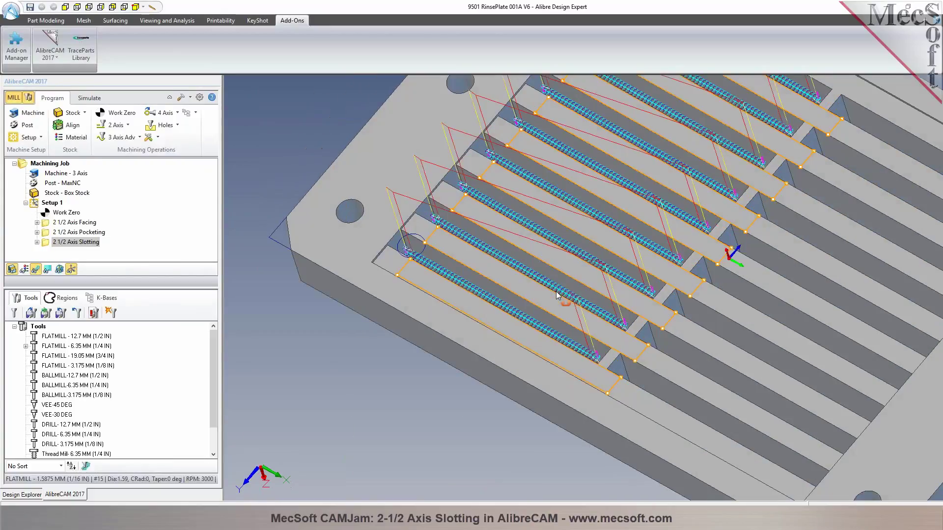
scroll(557, 295, down, 6)
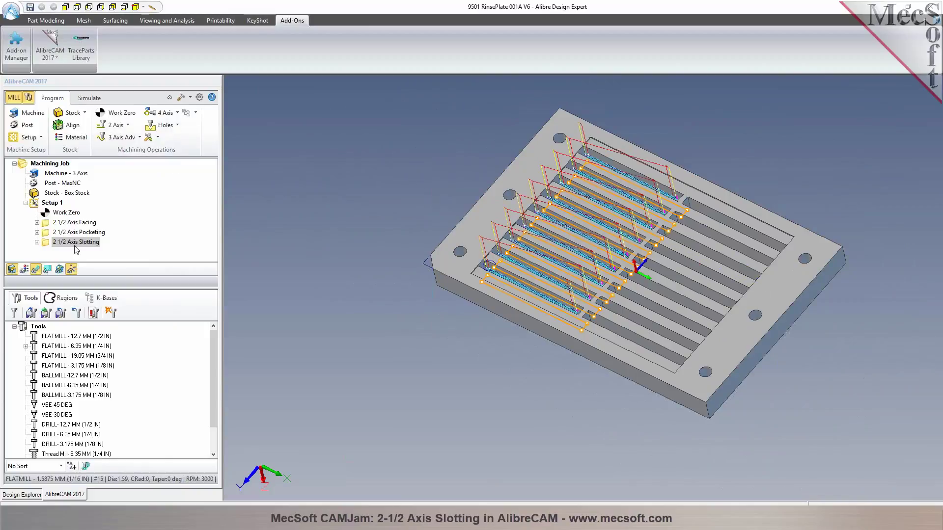
Step: Duplicate the 2 1/2 Axis Slotting operation and remove all part regions from the copy
click(49, 244)
key(ctrl+v)
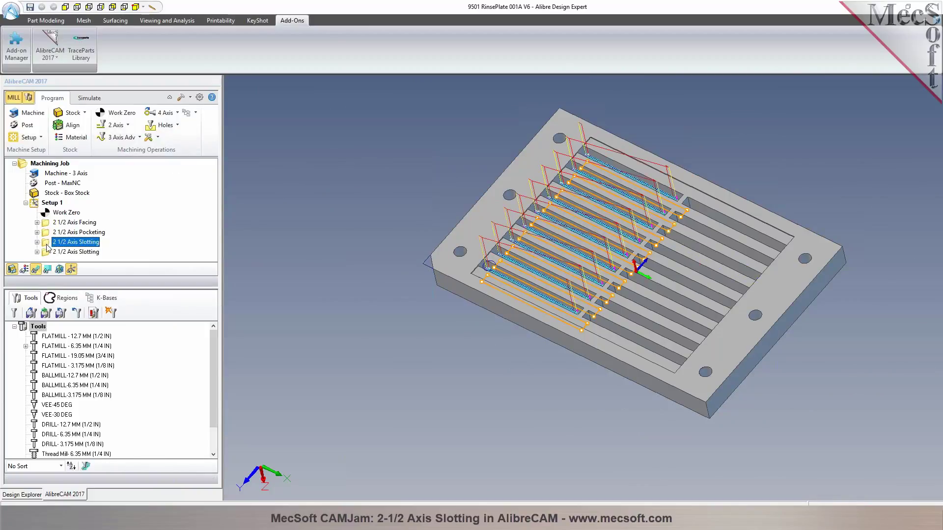
double_click(47, 247)
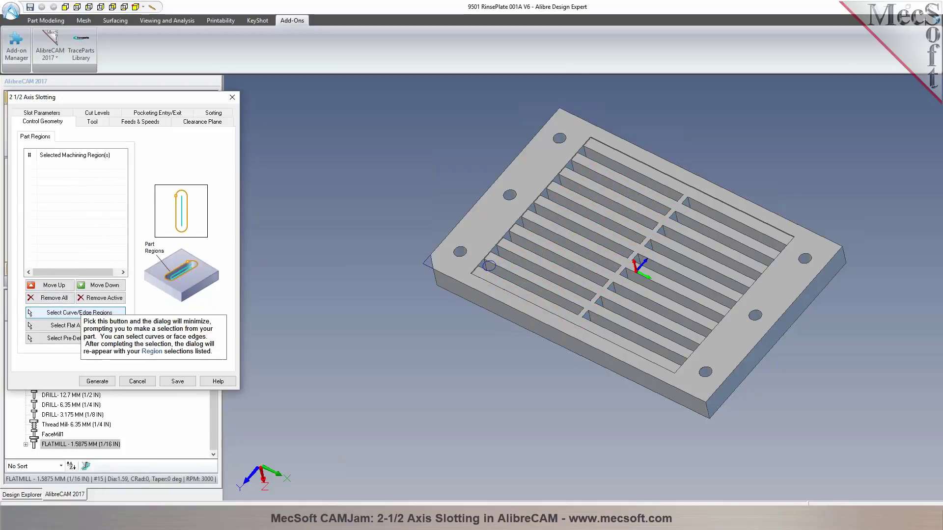
Step: Assign the two long edges of the column's outermost slot as the copied operation's part regions and generate its toolpath
click(74, 312)
middle_drag(488, 267, 531, 290)
scroll(513, 238, up, 5)
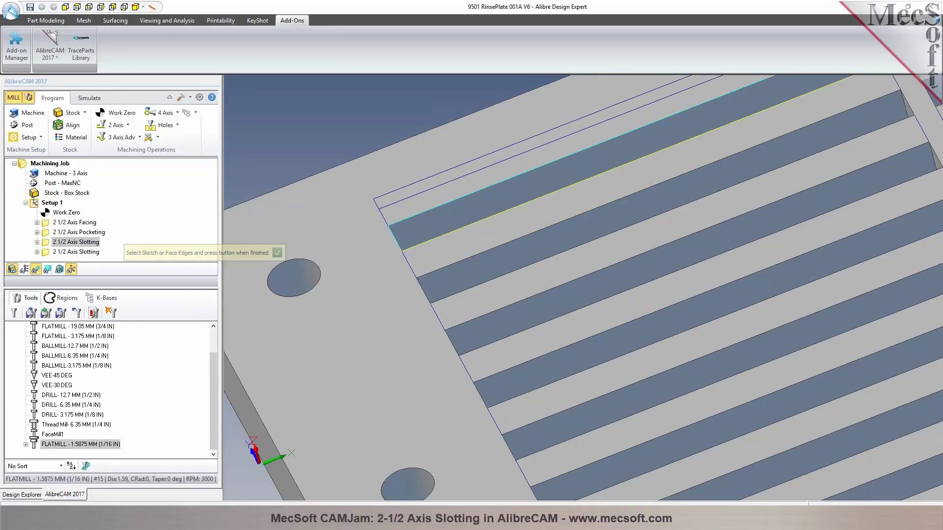
click(432, 253)
scroll(432, 256, down, 3)
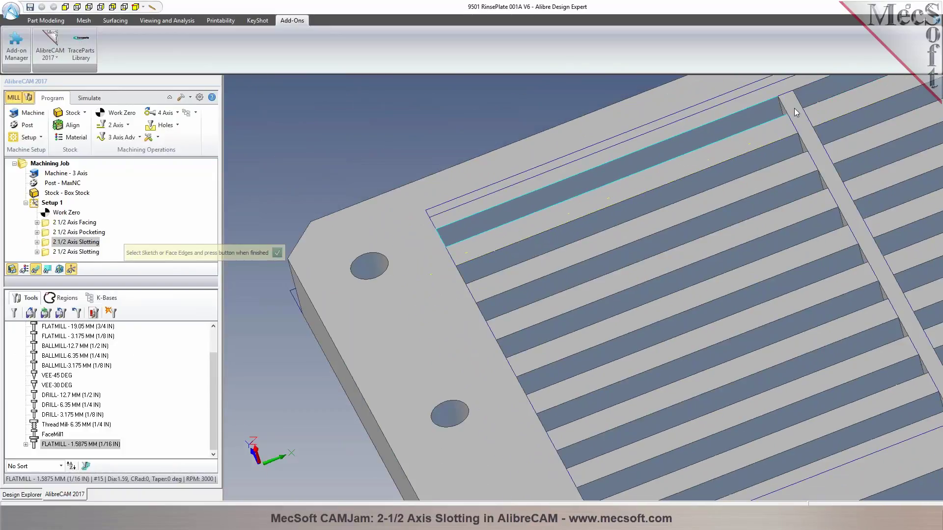
click(278, 253)
click(97, 381)
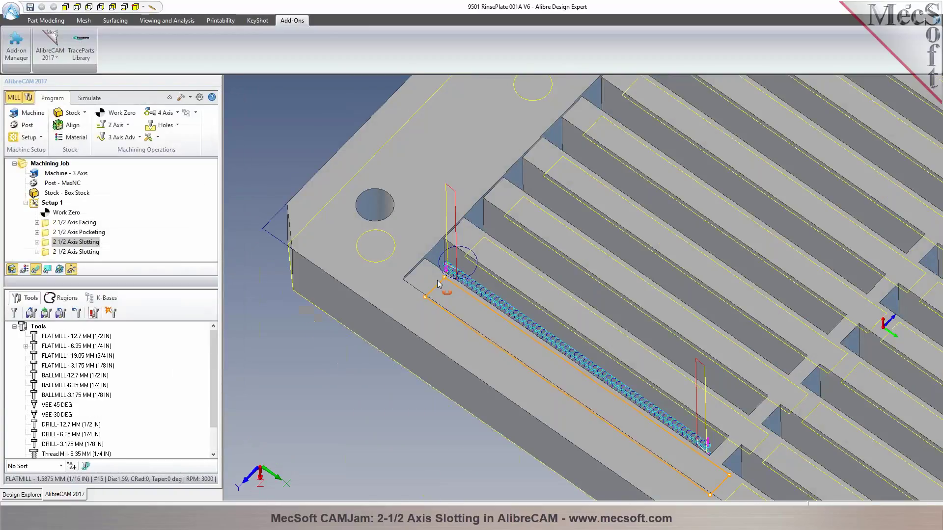
scroll(431, 252, down, 5)
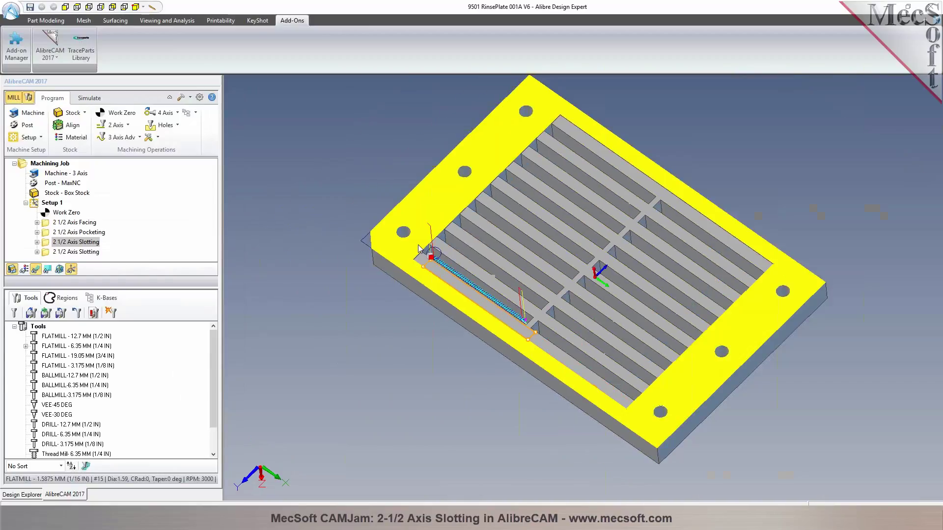